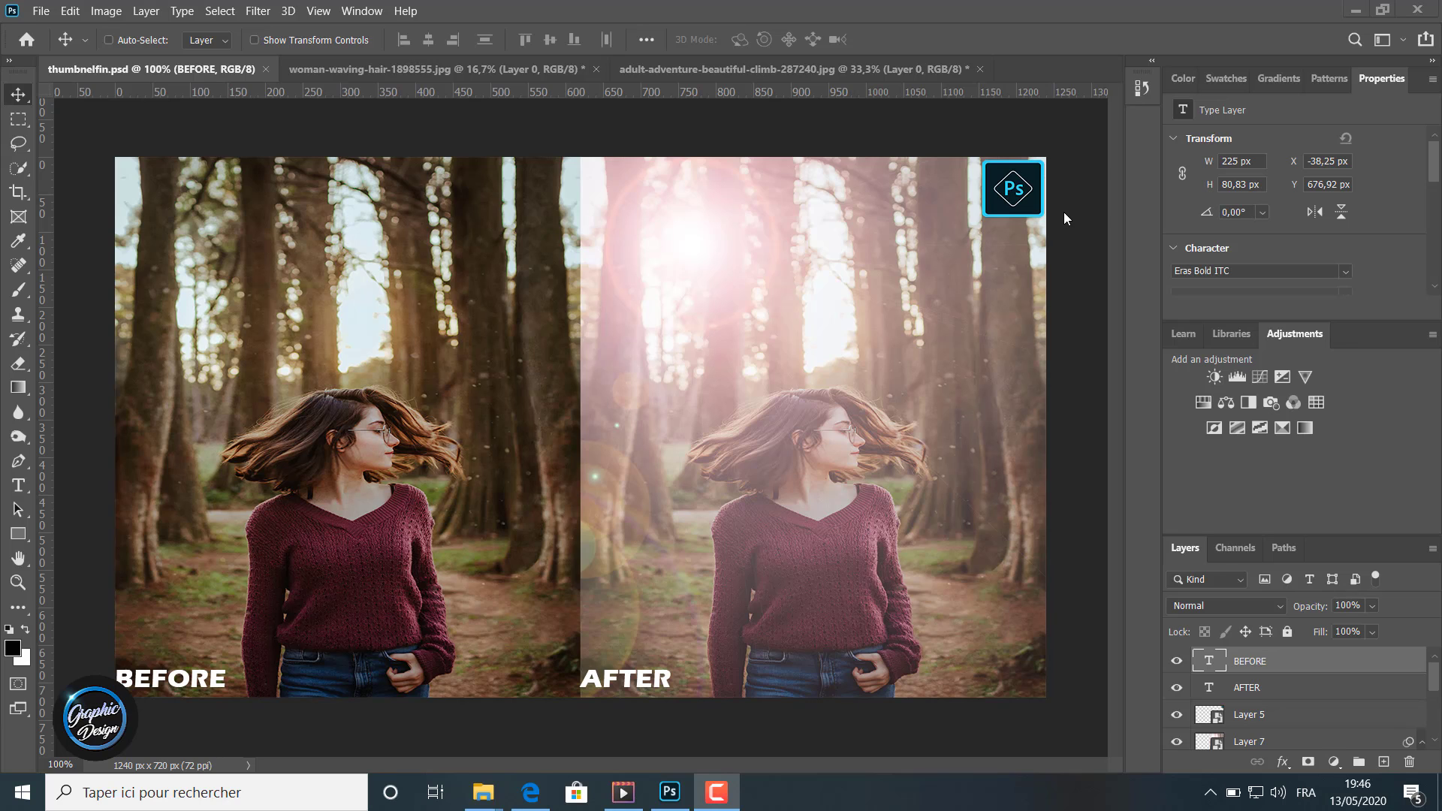
Step: Switch to the woman-waving-hair photo and convert its Layer 0 for smart filters
{"action": "left_click", "coordinate": [451, 69]}
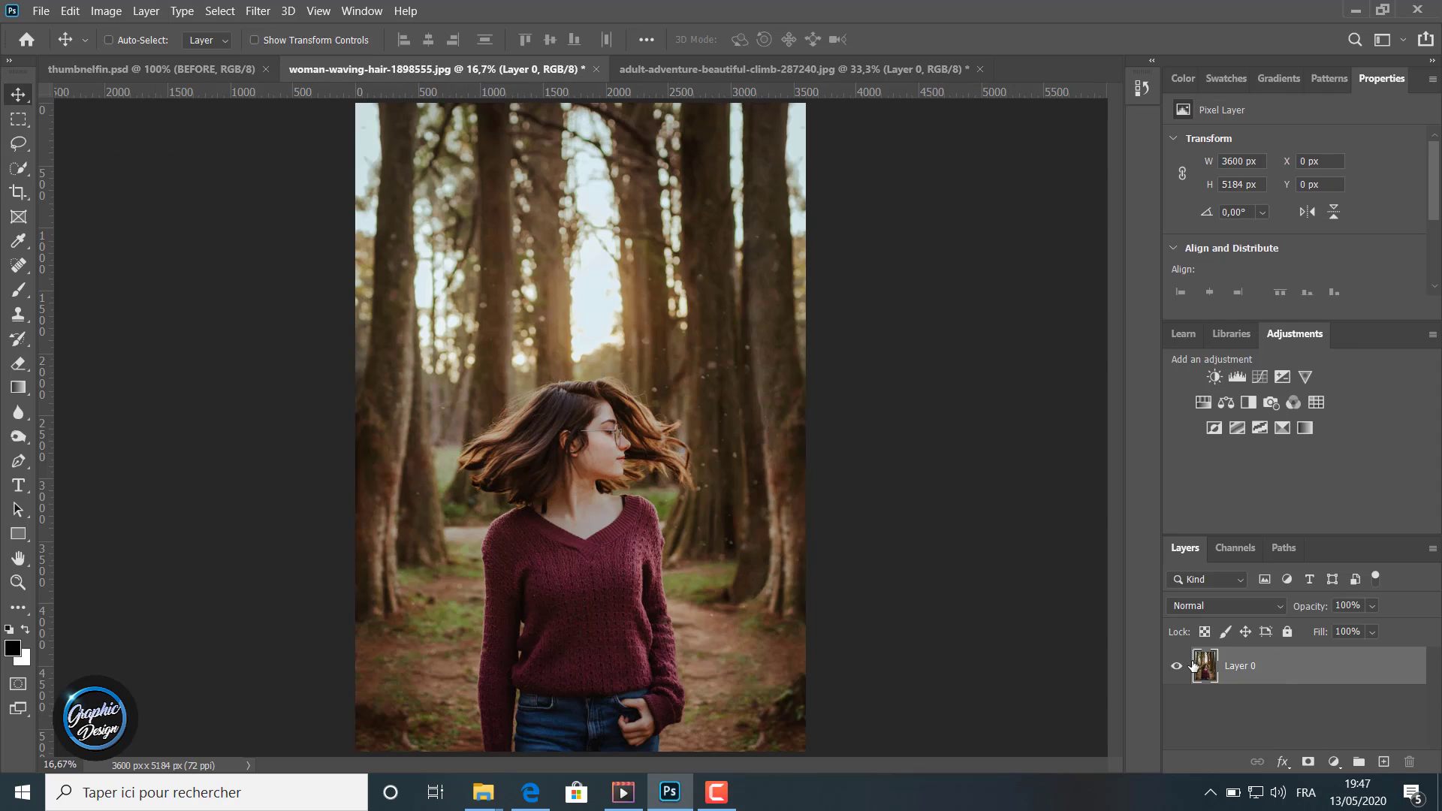
{"action": "left_click", "coordinate": [259, 12]}
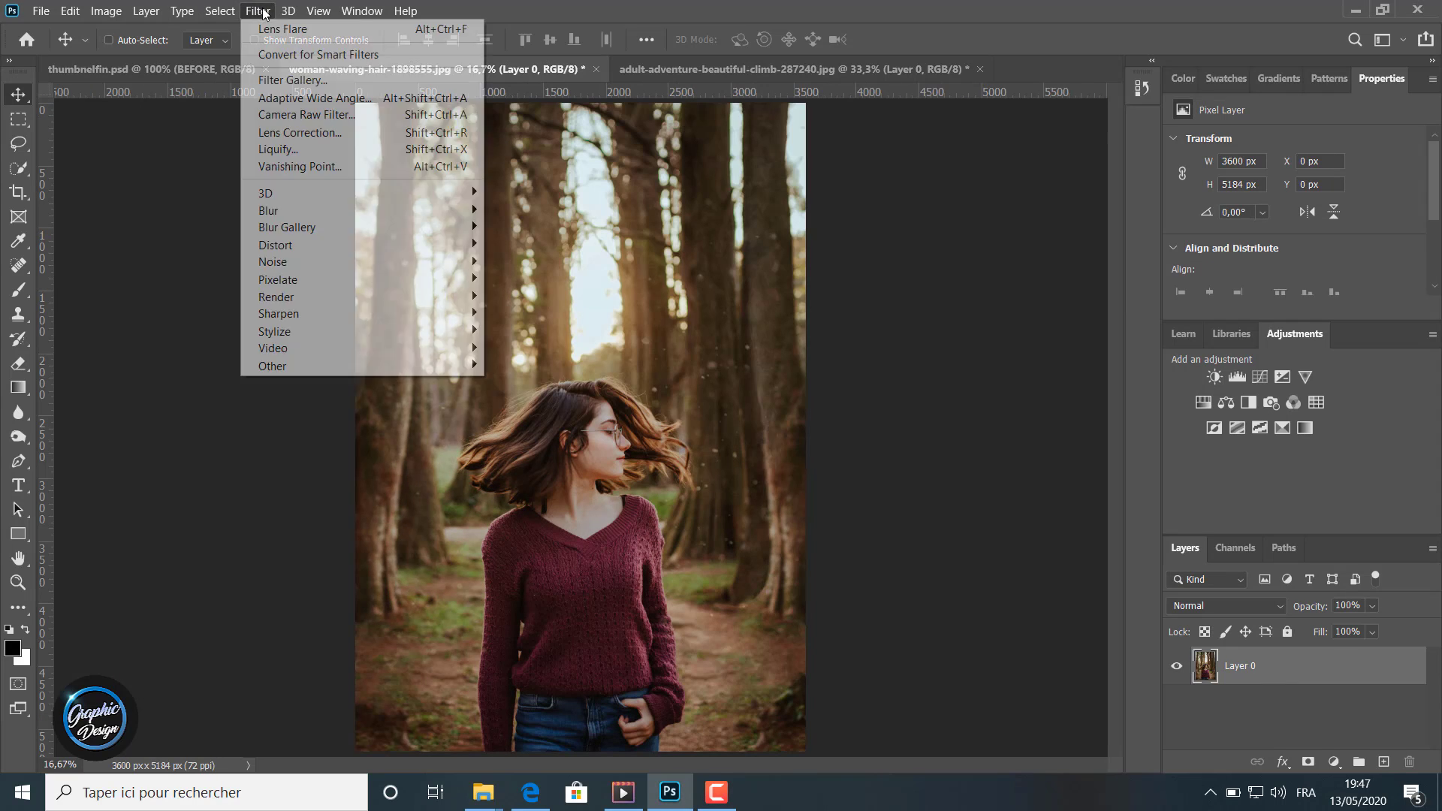
{"action": "left_click", "coordinate": [318, 56]}
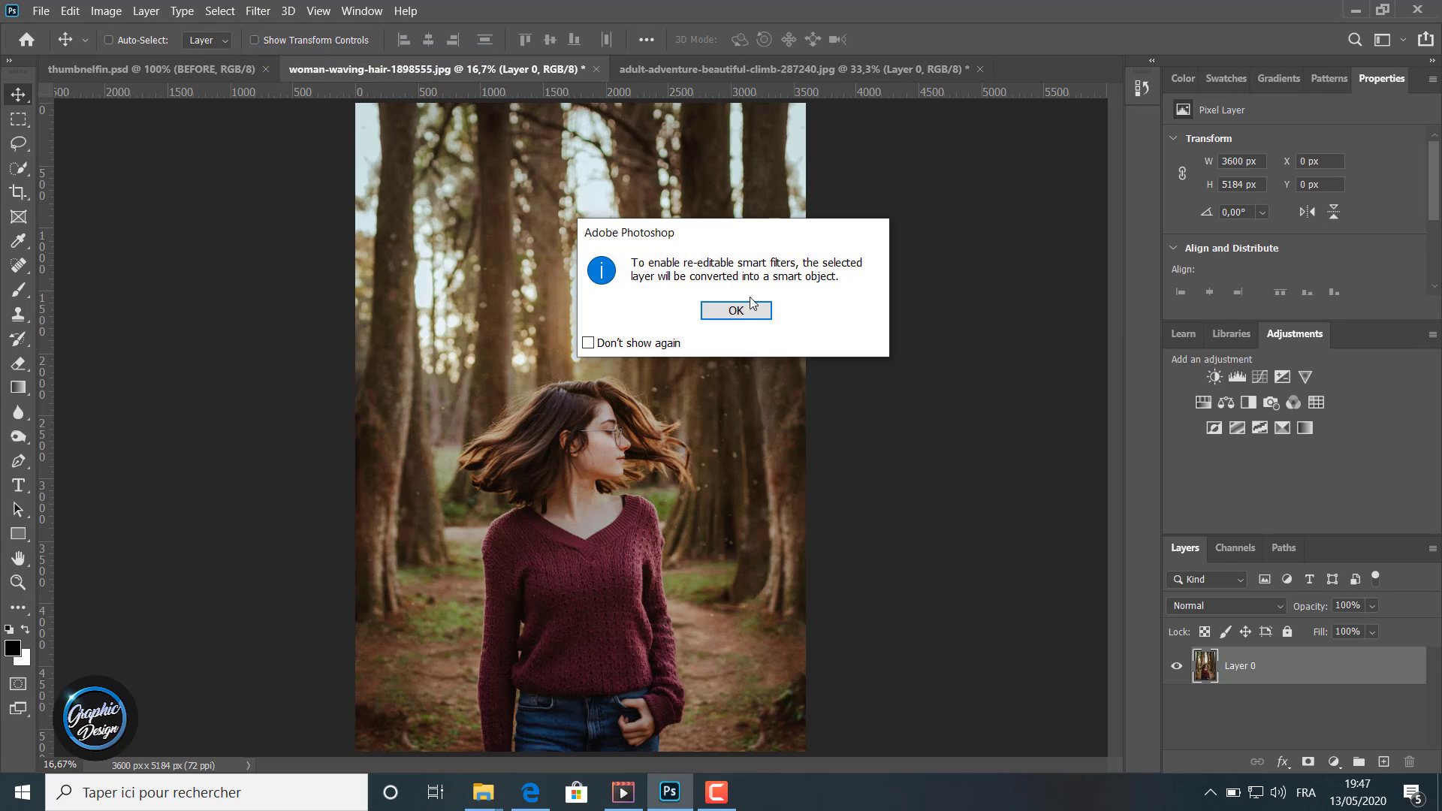
{"action": "left_click", "coordinate": [735, 311]}
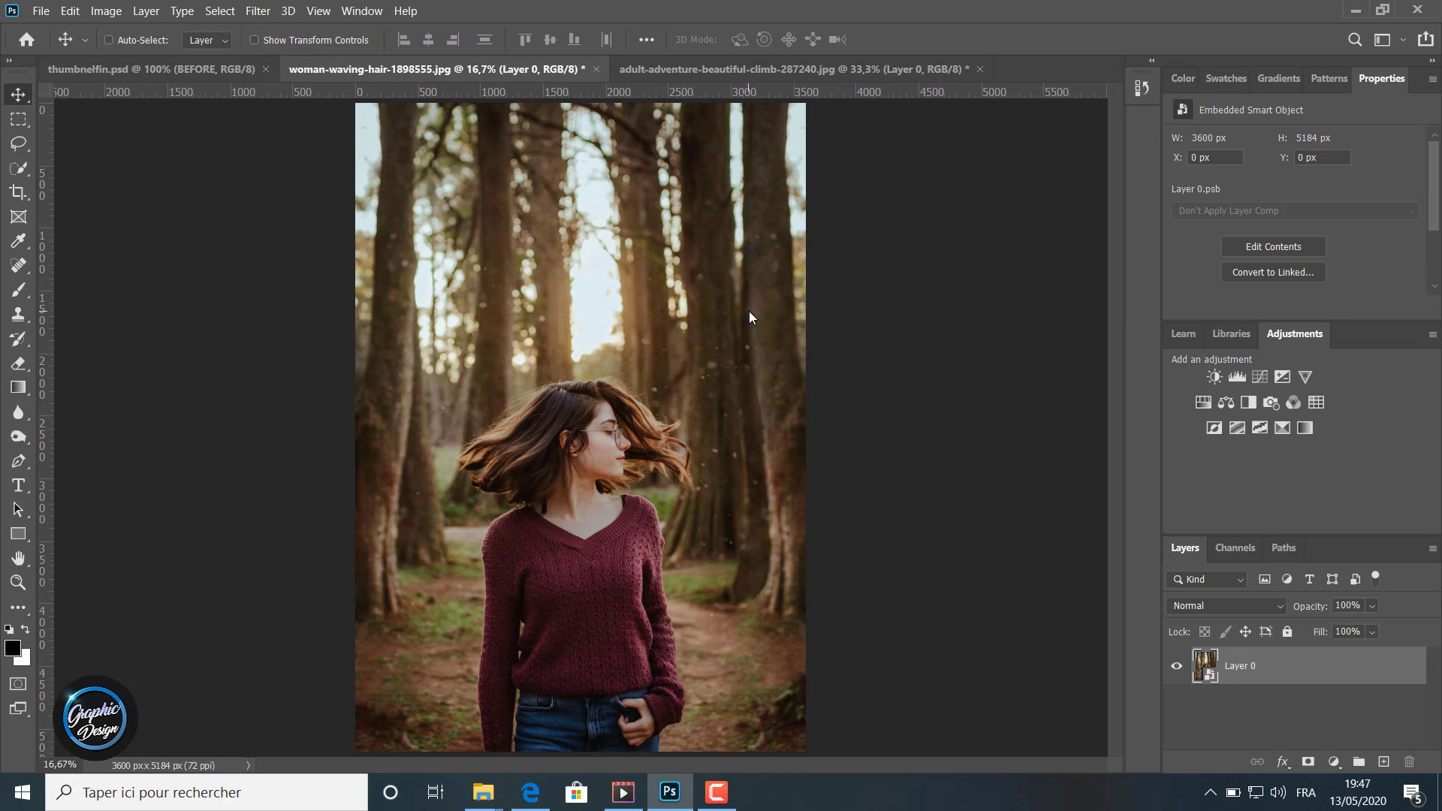
Step: Start a Lens Flare render filter on the forest photo, placing it over the bright gap between the upper trees with 164% brightness
{"action": "left_click", "coordinate": [259, 11]}
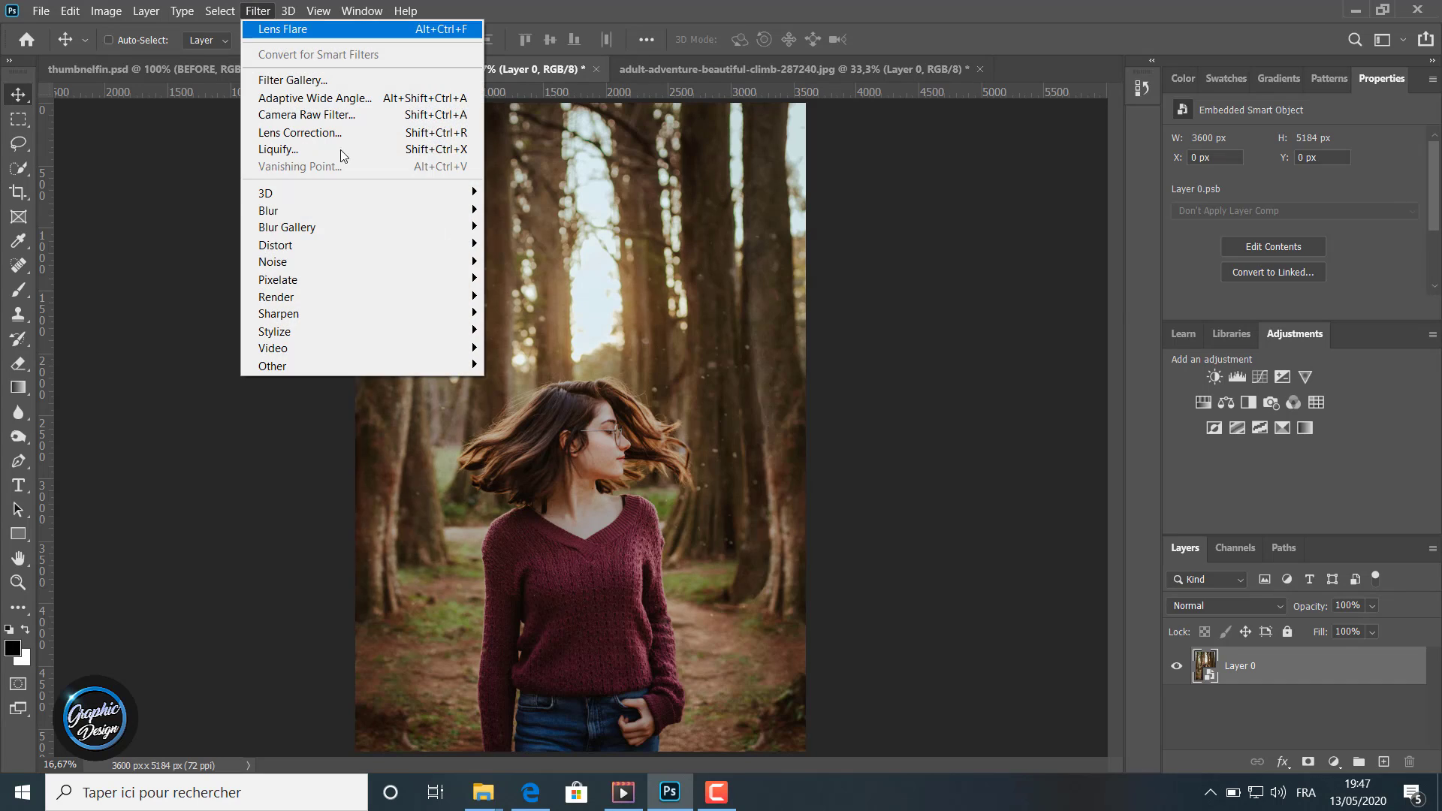
{"action": "mouse_move", "coordinate": [368, 305]}
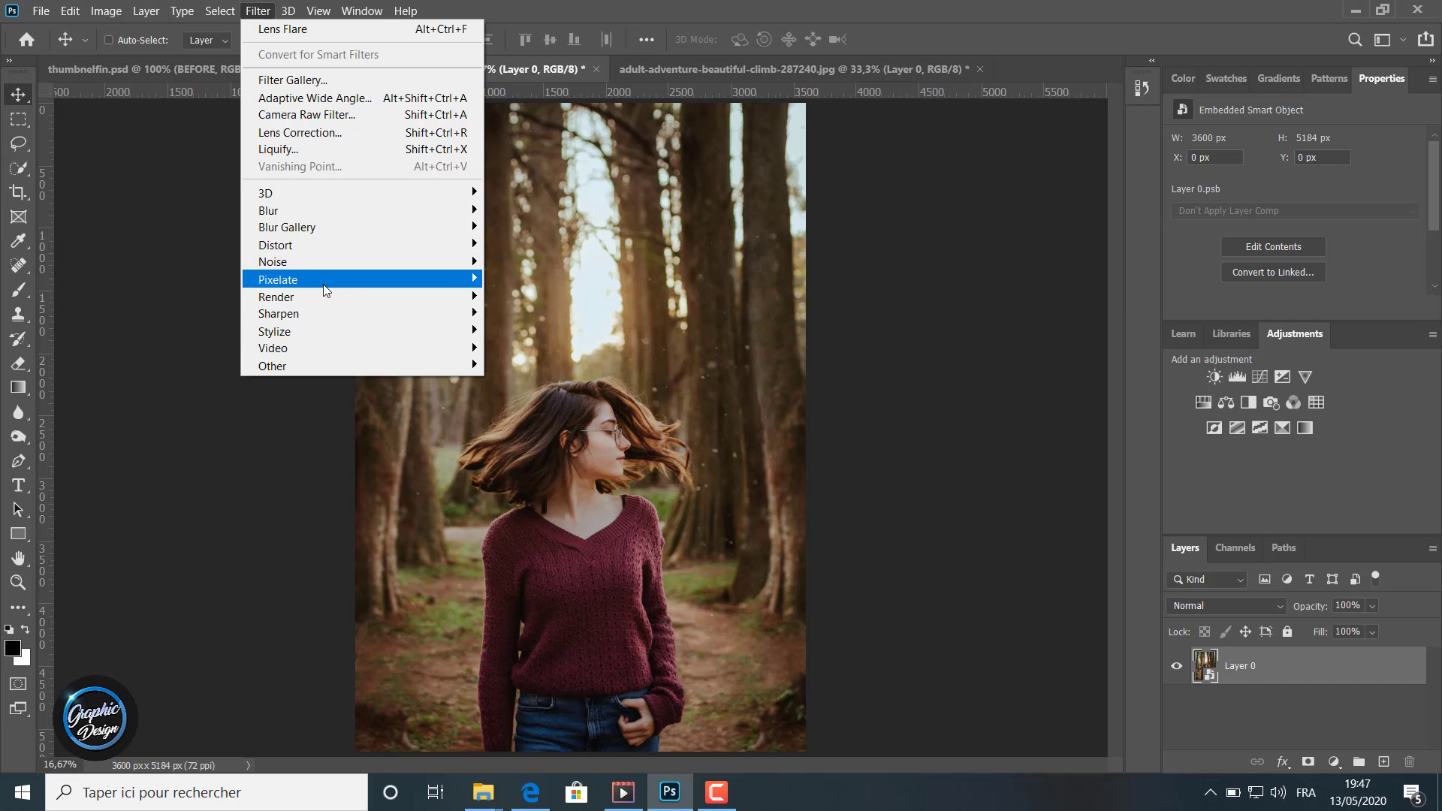
{"action": "mouse_move", "coordinate": [324, 297]}
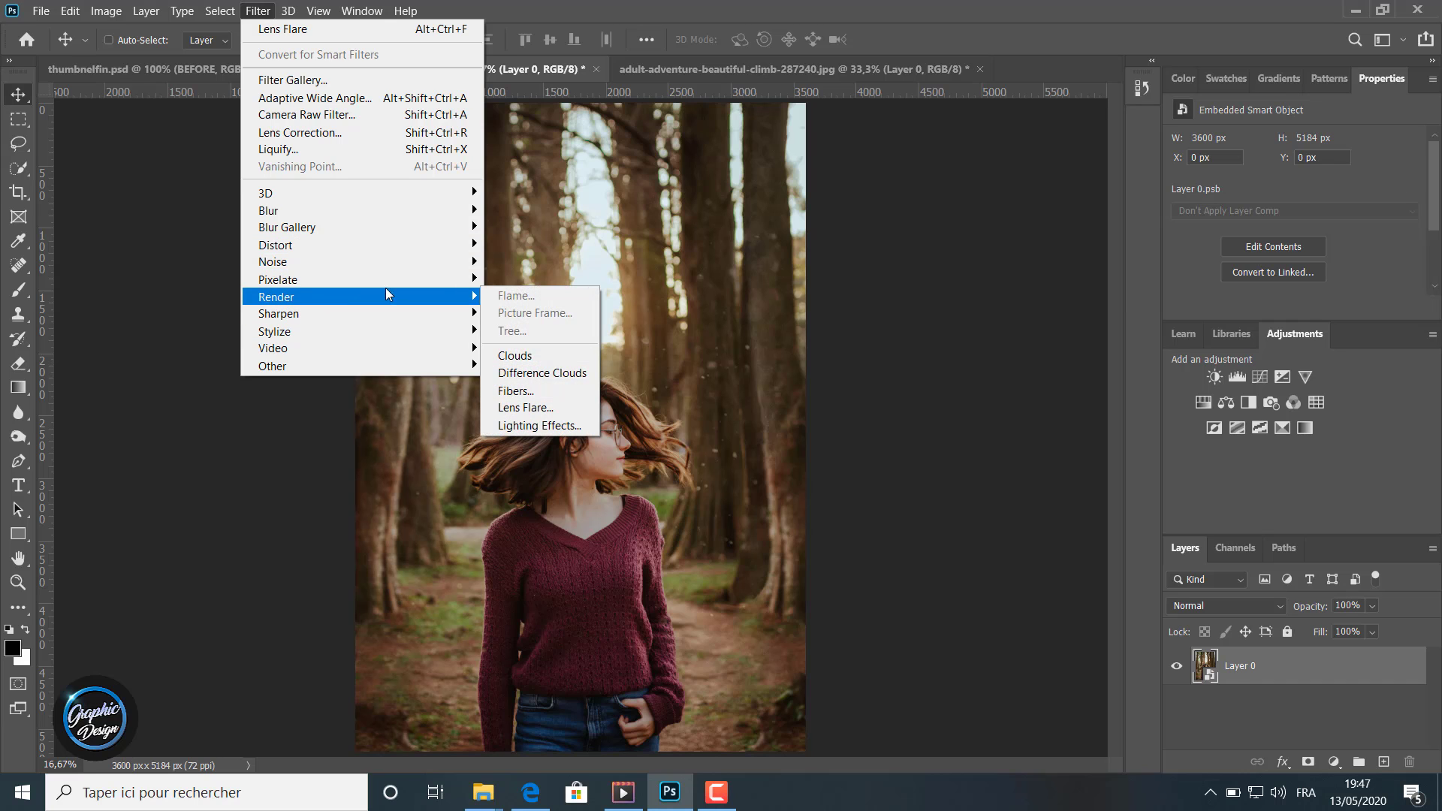
{"action": "left_click", "coordinate": [524, 408]}
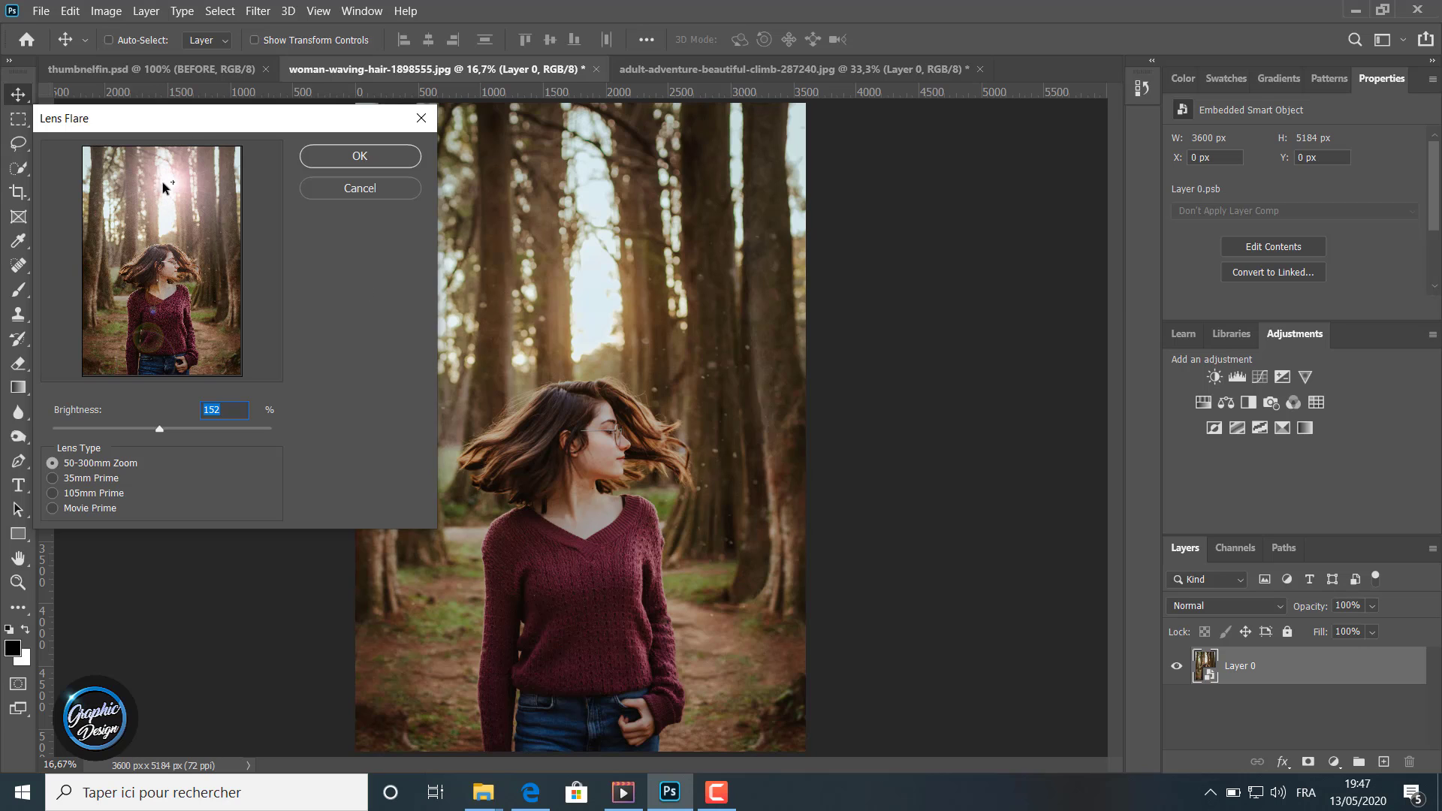
{"action": "mouse_move", "coordinate": [169, 184]}
{"action": "left_mouse_down"}
{"action": "mouse_move", "coordinate": [111, 193]}
{"action": "mouse_move", "coordinate": [190, 187]}
{"action": "mouse_move", "coordinate": [211, 345]}
{"action": "mouse_move", "coordinate": [138, 343]}
{"action": "mouse_move", "coordinate": [115, 308]}
{"action": "mouse_move", "coordinate": [112, 225]}
{"action": "mouse_move", "coordinate": [168, 176]}
{"action": "mouse_move", "coordinate": [169, 204]}
{"action": "mouse_move", "coordinate": [169, 174]}
{"action": "left_mouse_up"}
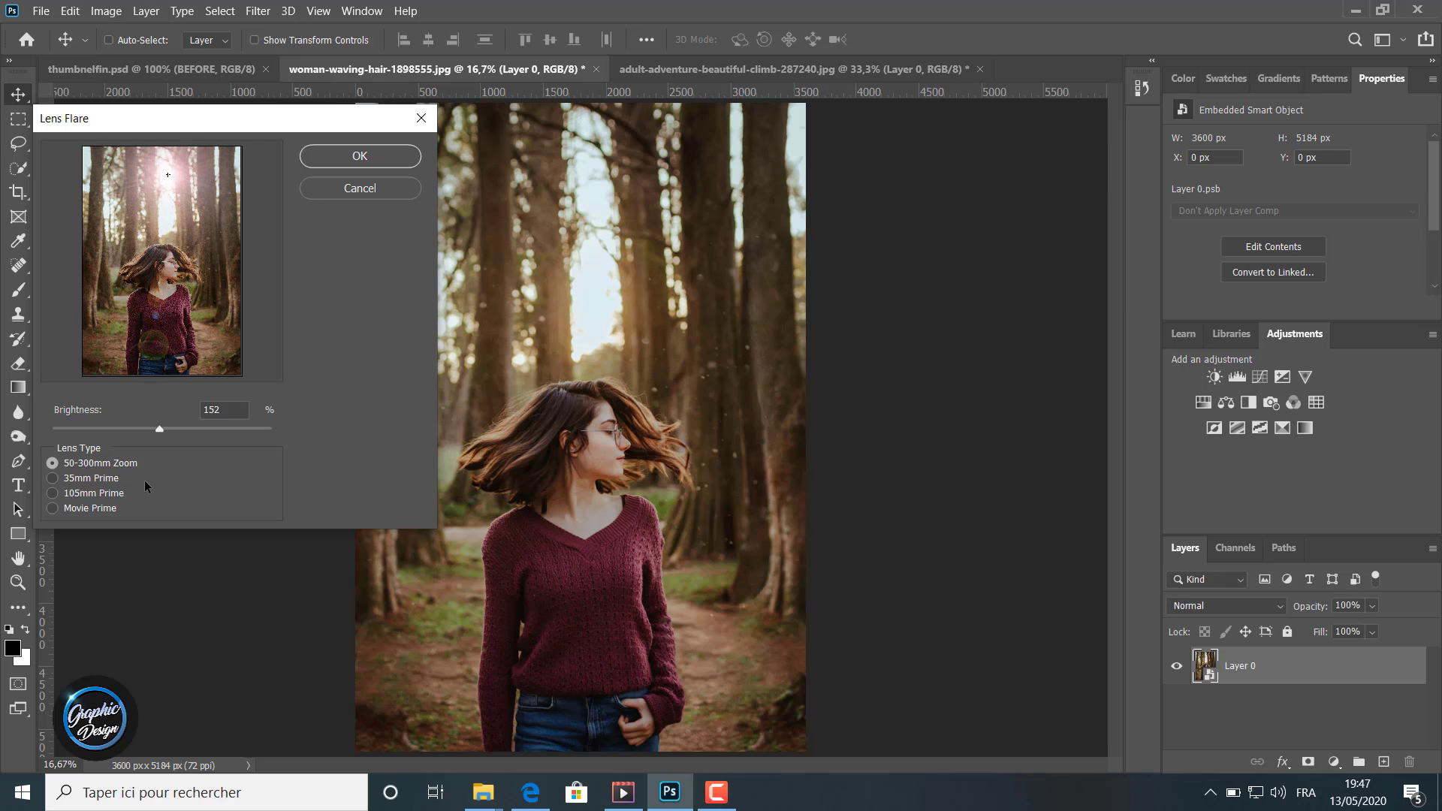
{"action": "mouse_move", "coordinate": [160, 430]}
{"action": "left_mouse_down"}
{"action": "mouse_move", "coordinate": [74, 427]}
{"action": "mouse_move", "coordinate": [232, 417]}
{"action": "mouse_move", "coordinate": [147, 404]}
{"action": "mouse_move", "coordinate": [169, 419]}
{"action": "left_mouse_up"}
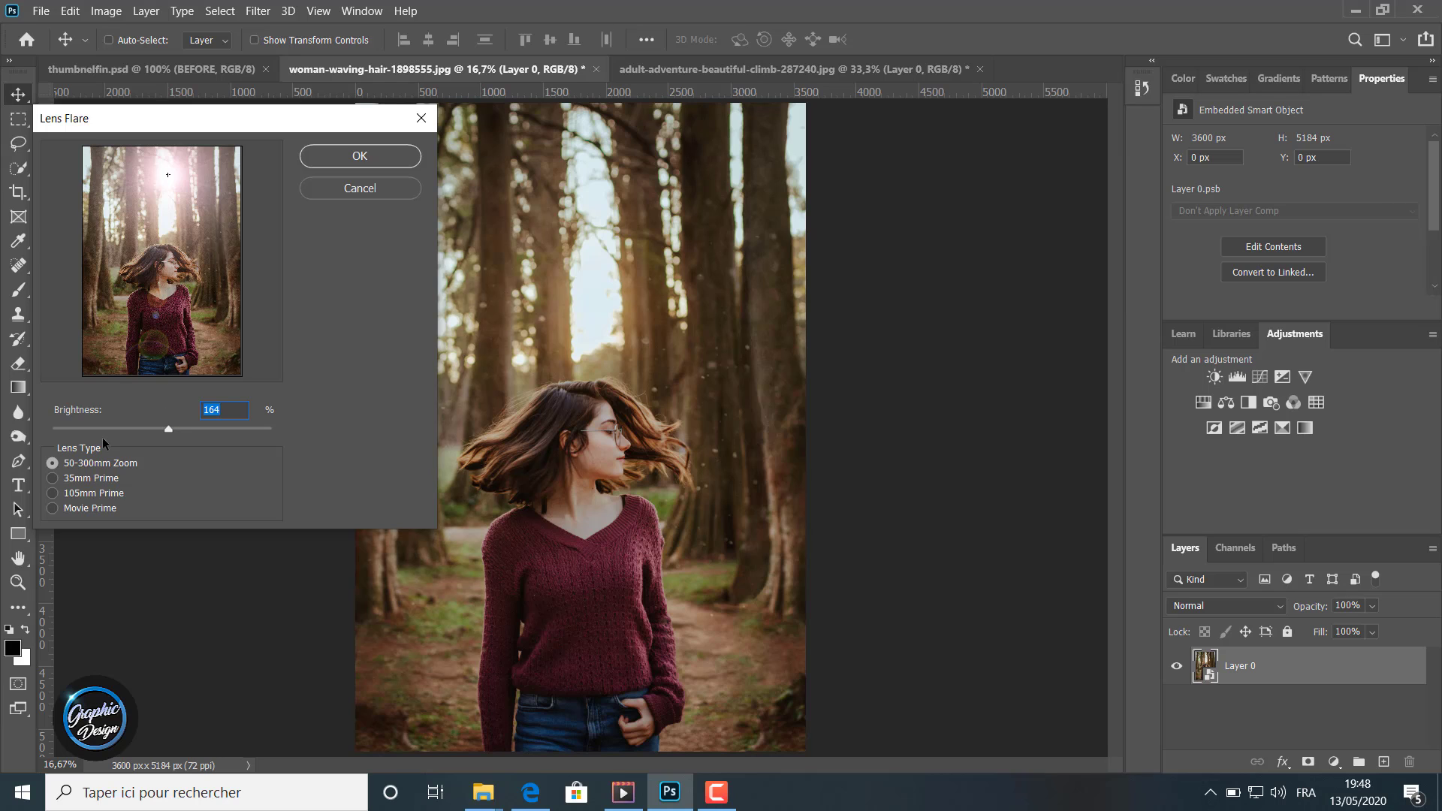
Step: Preview the flare with the 35mm Prime, 50-300mm Zoom, 105mm Prime and Movie Prime lens types
{"action": "left_click", "coordinate": [52, 477]}
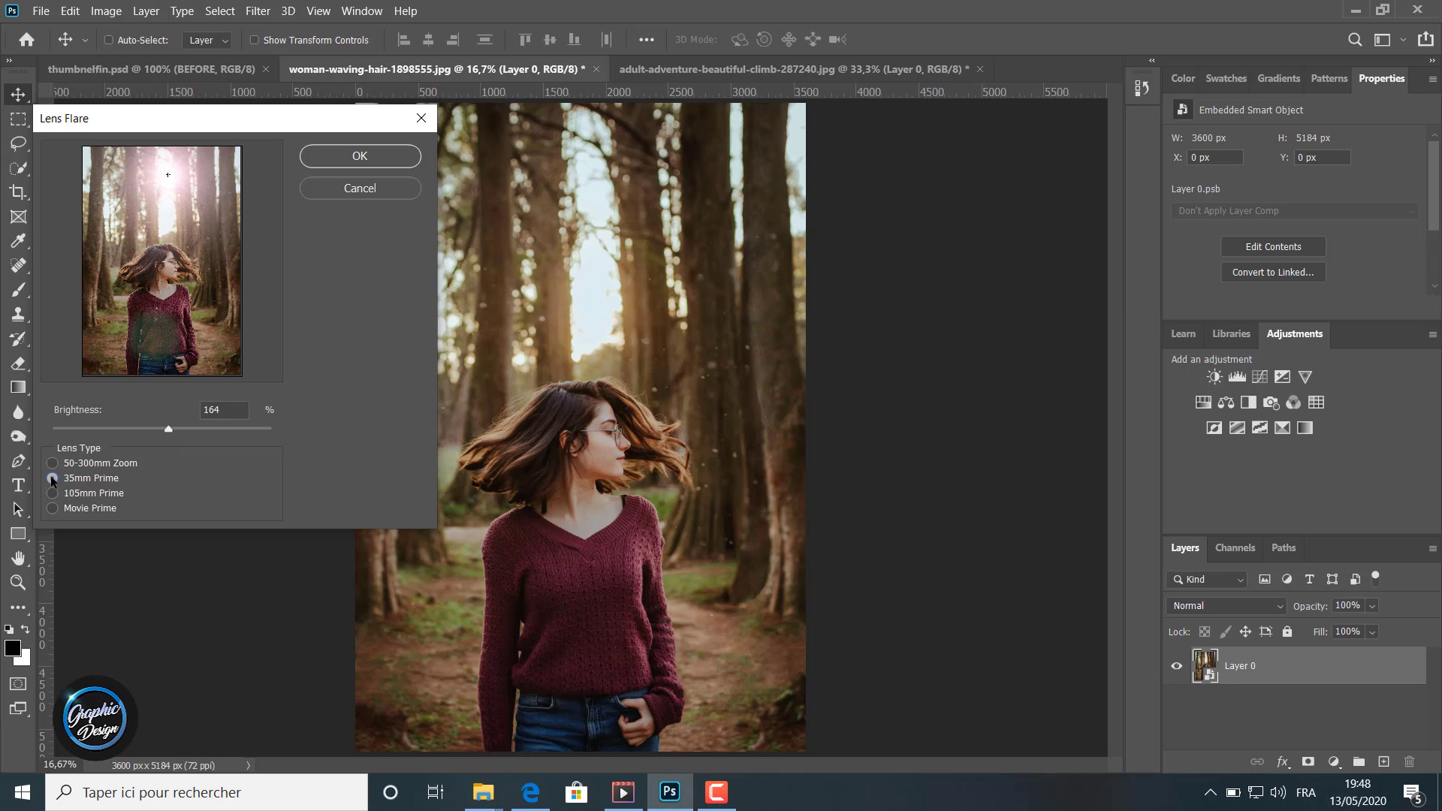
{"action": "left_click", "coordinate": [50, 461]}
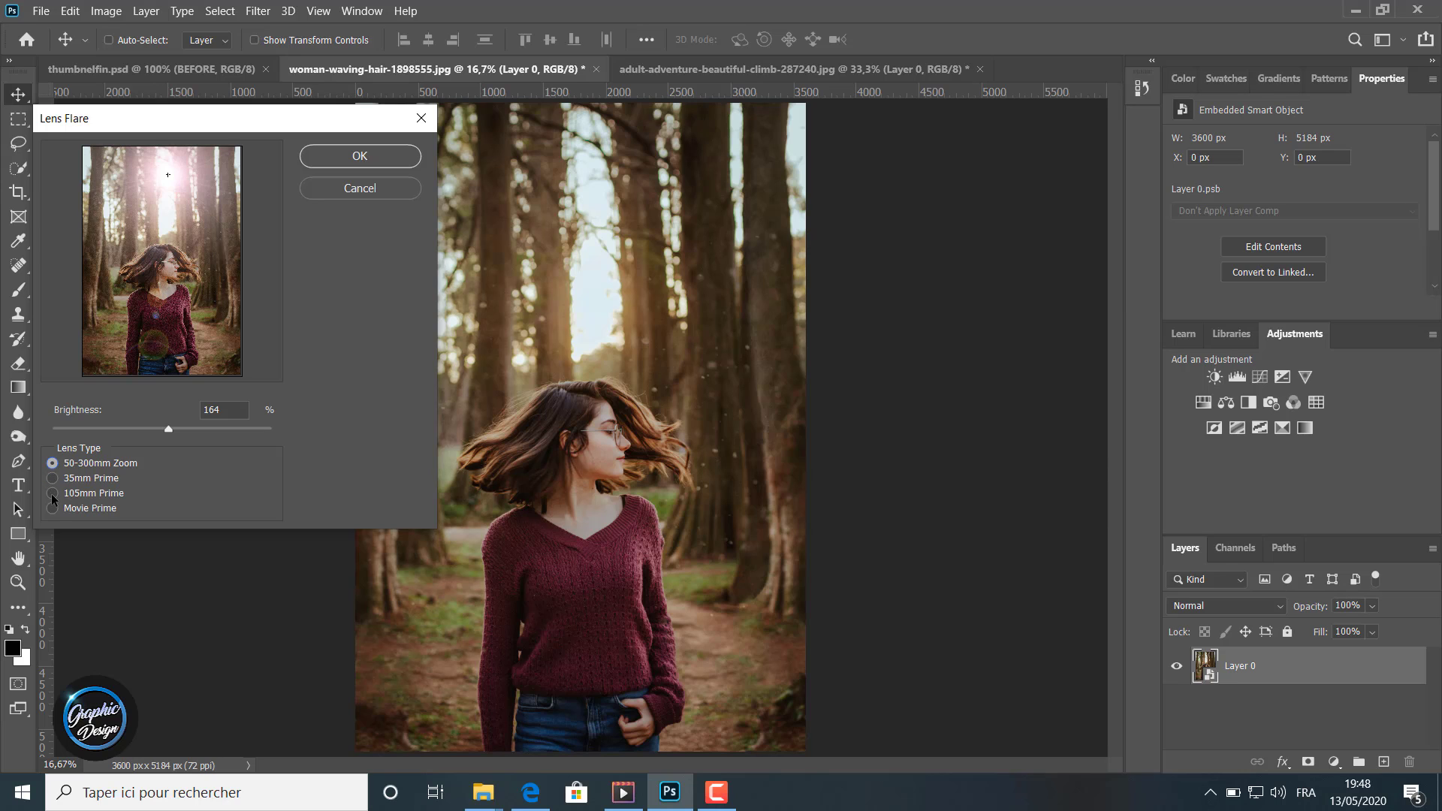
{"action": "left_click", "coordinate": [52, 494]}
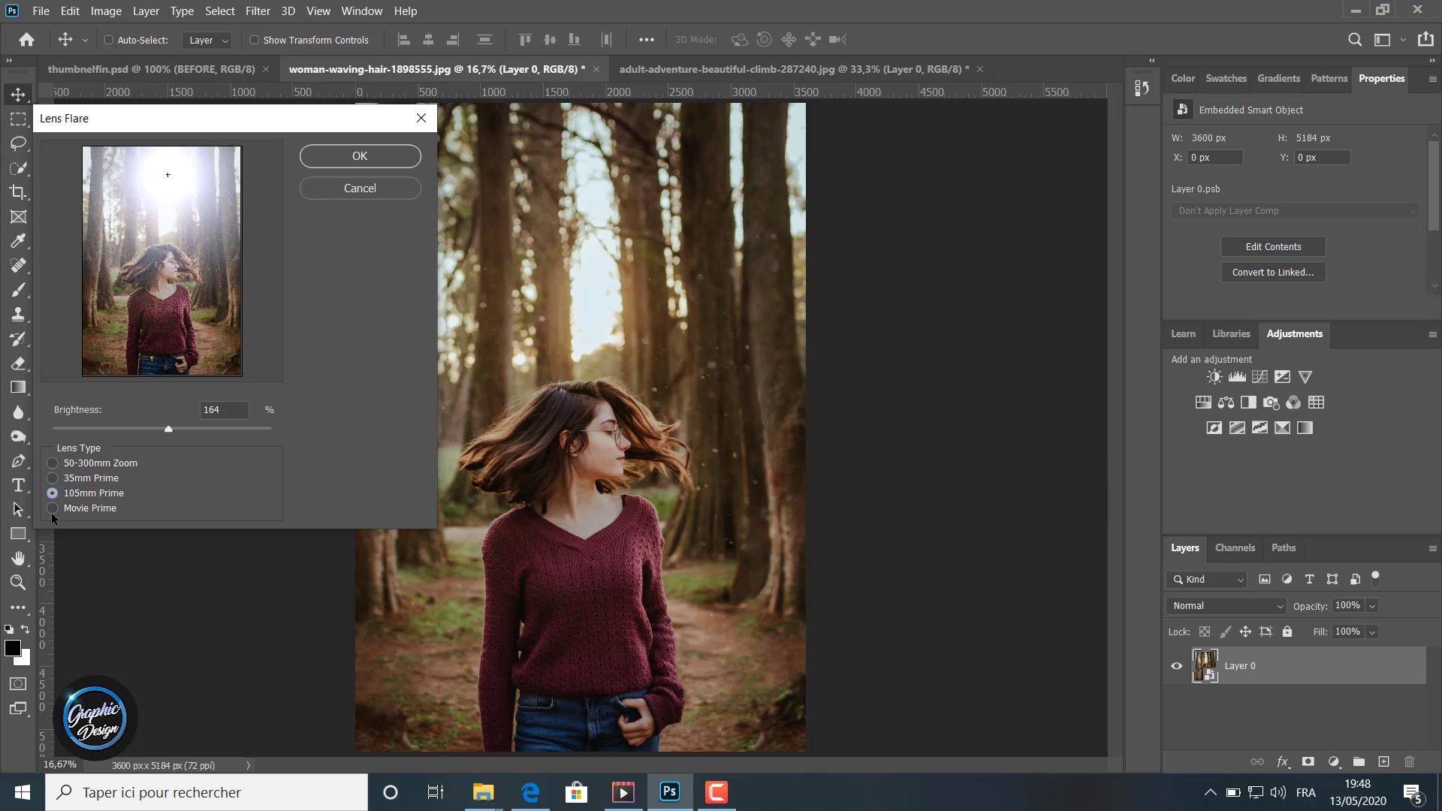
{"action": "left_click", "coordinate": [52, 509]}
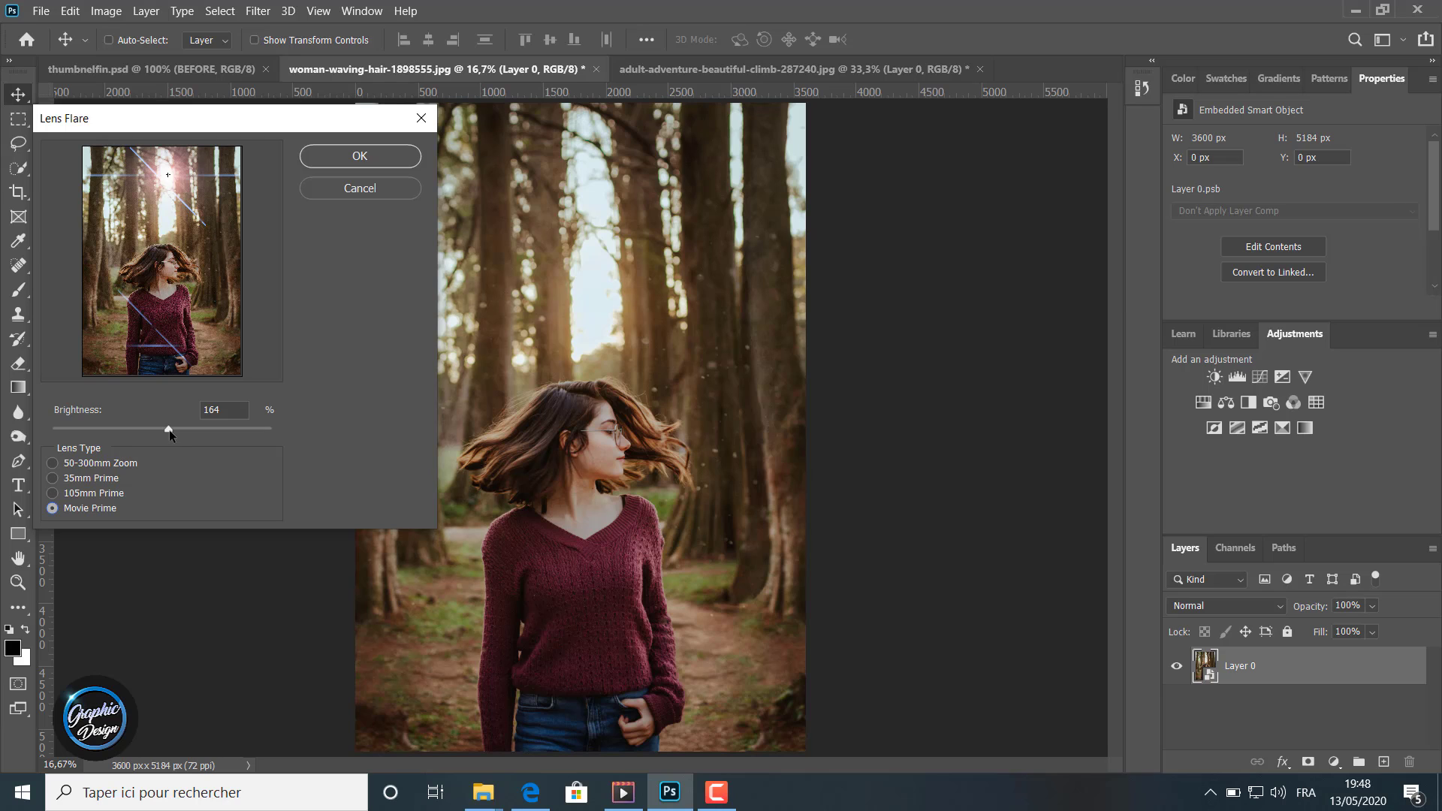
Step: Set the flare brightness to 161%, re-centre it while trying 105mm and 35mm Prime, and apply it with the 50-300mm Zoom lens type
{"action": "mouse_move", "coordinate": [169, 434]}
{"action": "left_mouse_down"}
{"action": "mouse_move", "coordinate": [111, 430]}
{"action": "mouse_move", "coordinate": [166, 428]}
{"action": "left_mouse_up"}
{"action": "mouse_move", "coordinate": [164, 183]}
{"action": "left_mouse_down"}
{"action": "mouse_move", "coordinate": [107, 240]}
{"action": "mouse_move", "coordinate": [113, 192]}
{"action": "mouse_move", "coordinate": [180, 163]}
{"action": "mouse_move", "coordinate": [167, 169]}
{"action": "left_mouse_up"}
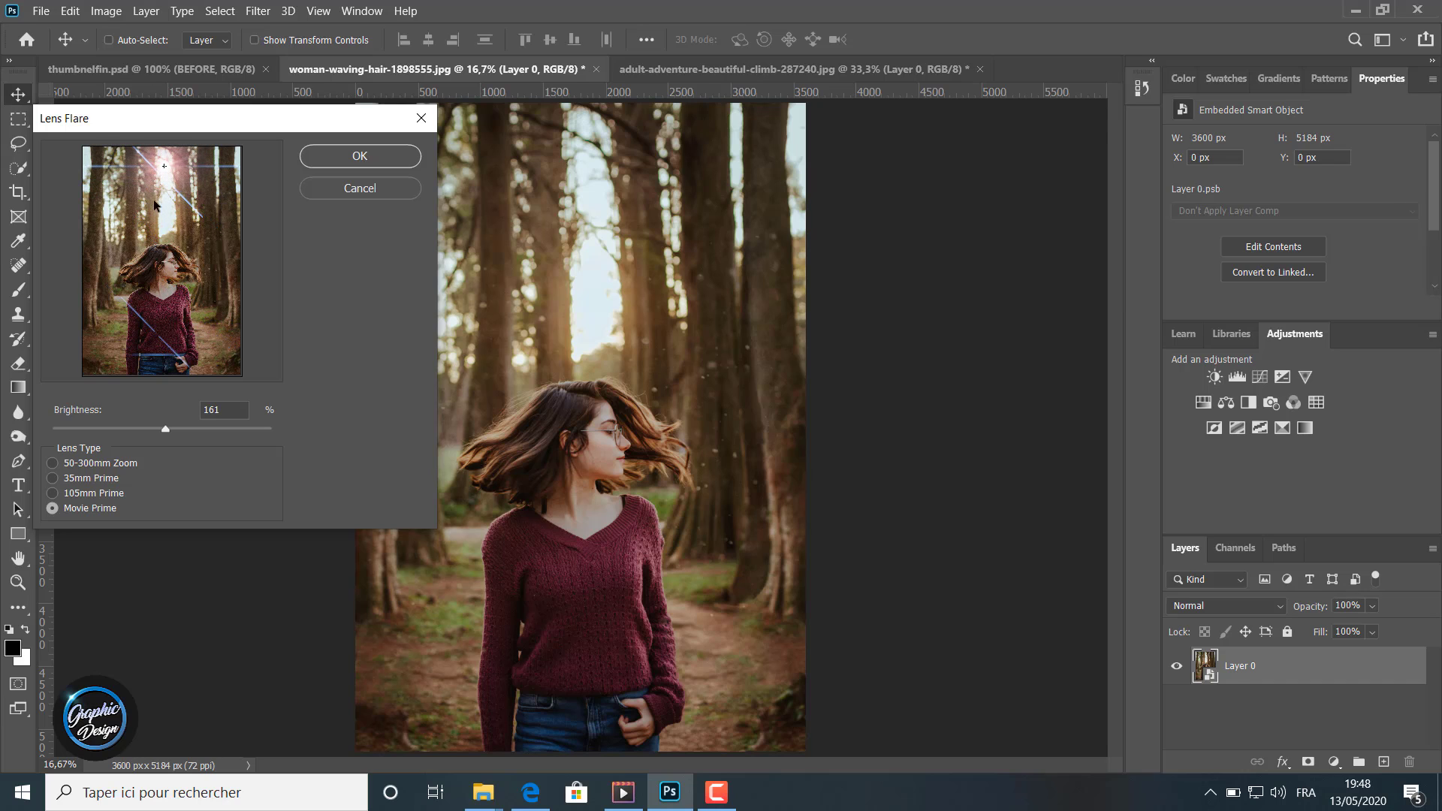
{"action": "left_click", "coordinate": [60, 492]}
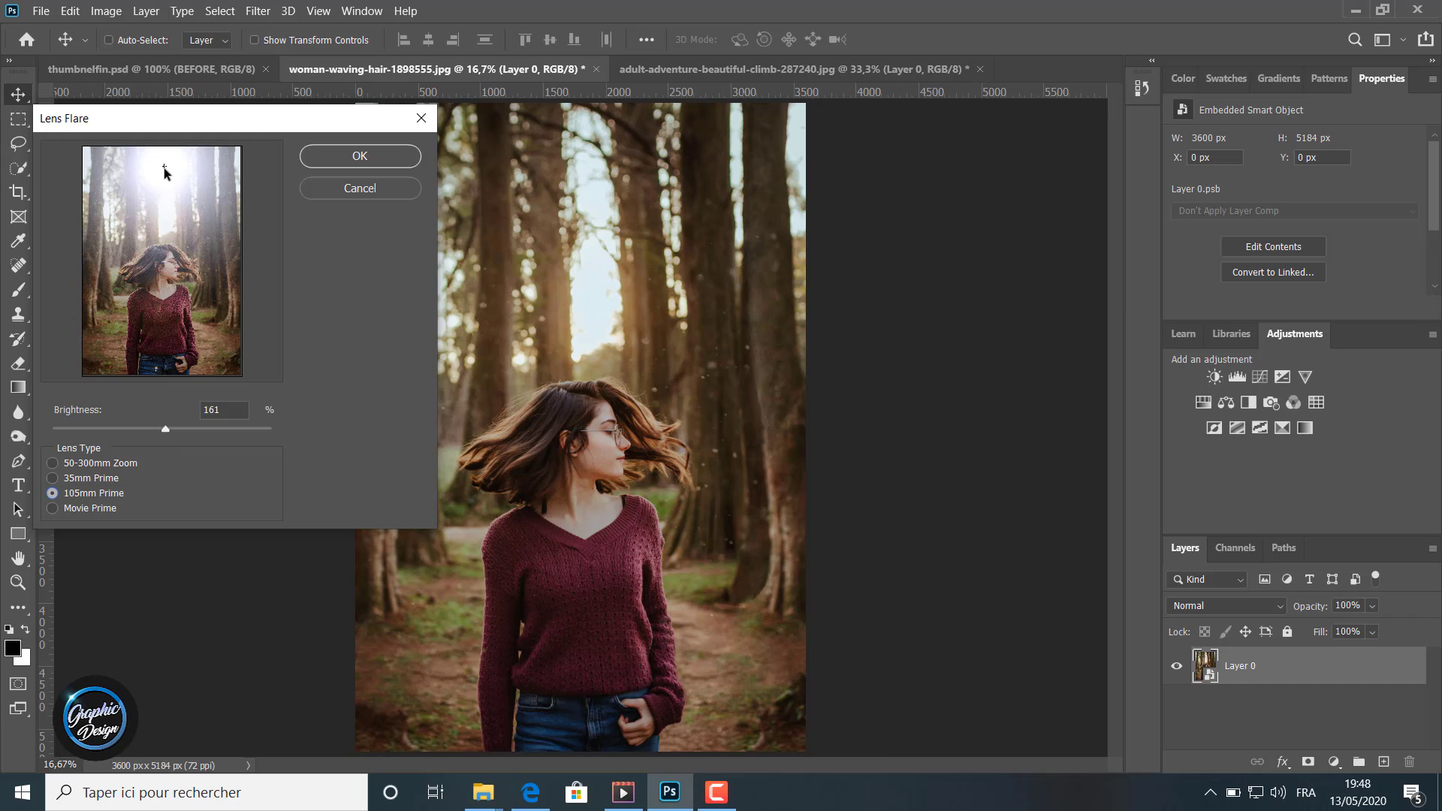
{"action": "mouse_move", "coordinate": [166, 168]}
{"action": "left_mouse_down"}
{"action": "mouse_move", "coordinate": [199, 214]}
{"action": "mouse_move", "coordinate": [199, 182]}
{"action": "mouse_move", "coordinate": [168, 175]}
{"action": "left_mouse_up"}
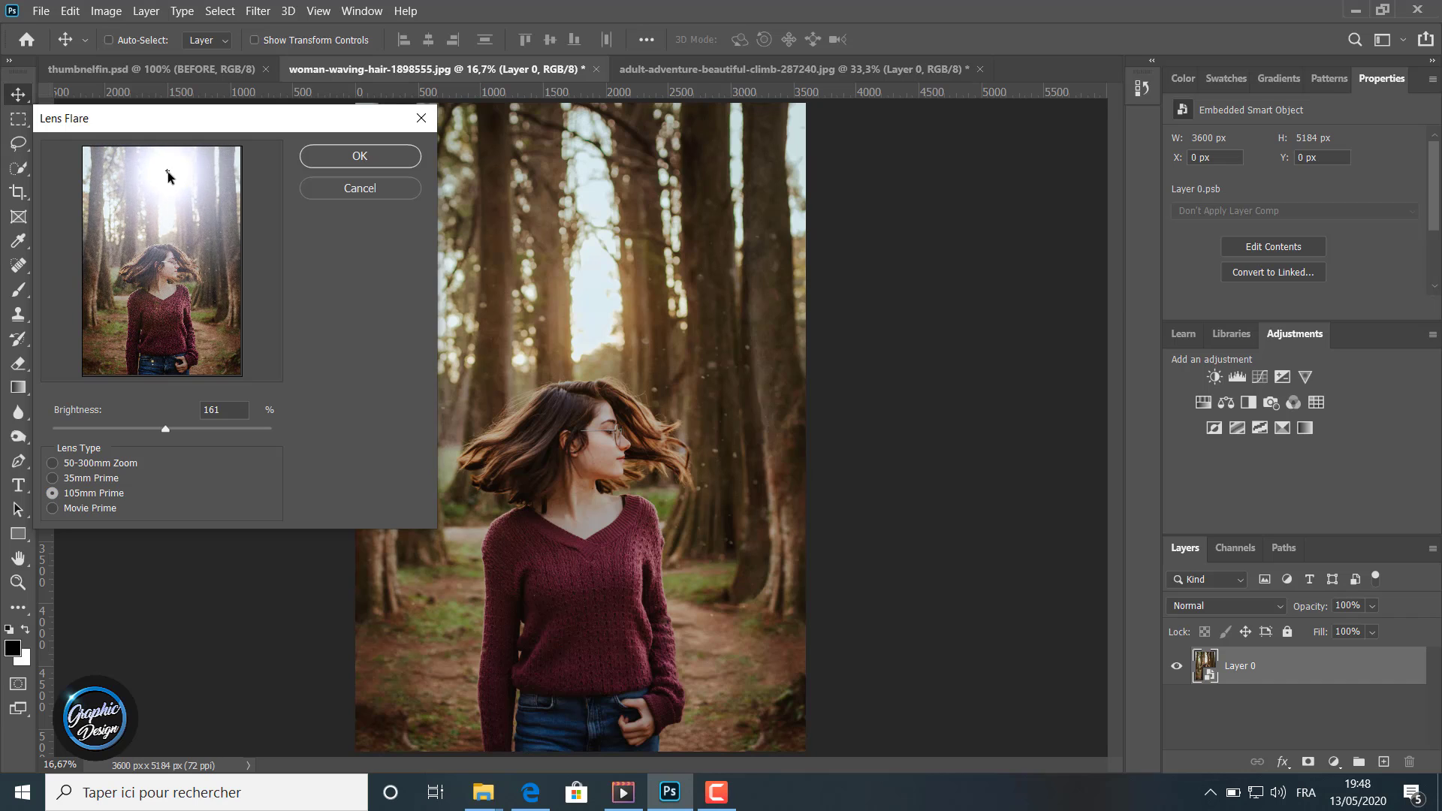
{"action": "left_click", "coordinate": [62, 478]}
{"action": "mouse_move", "coordinate": [162, 174]}
{"action": "left_mouse_down"}
{"action": "mouse_move", "coordinate": [134, 176]}
{"action": "mouse_move", "coordinate": [200, 183]}
{"action": "mouse_move", "coordinate": [169, 173]}
{"action": "left_mouse_up"}
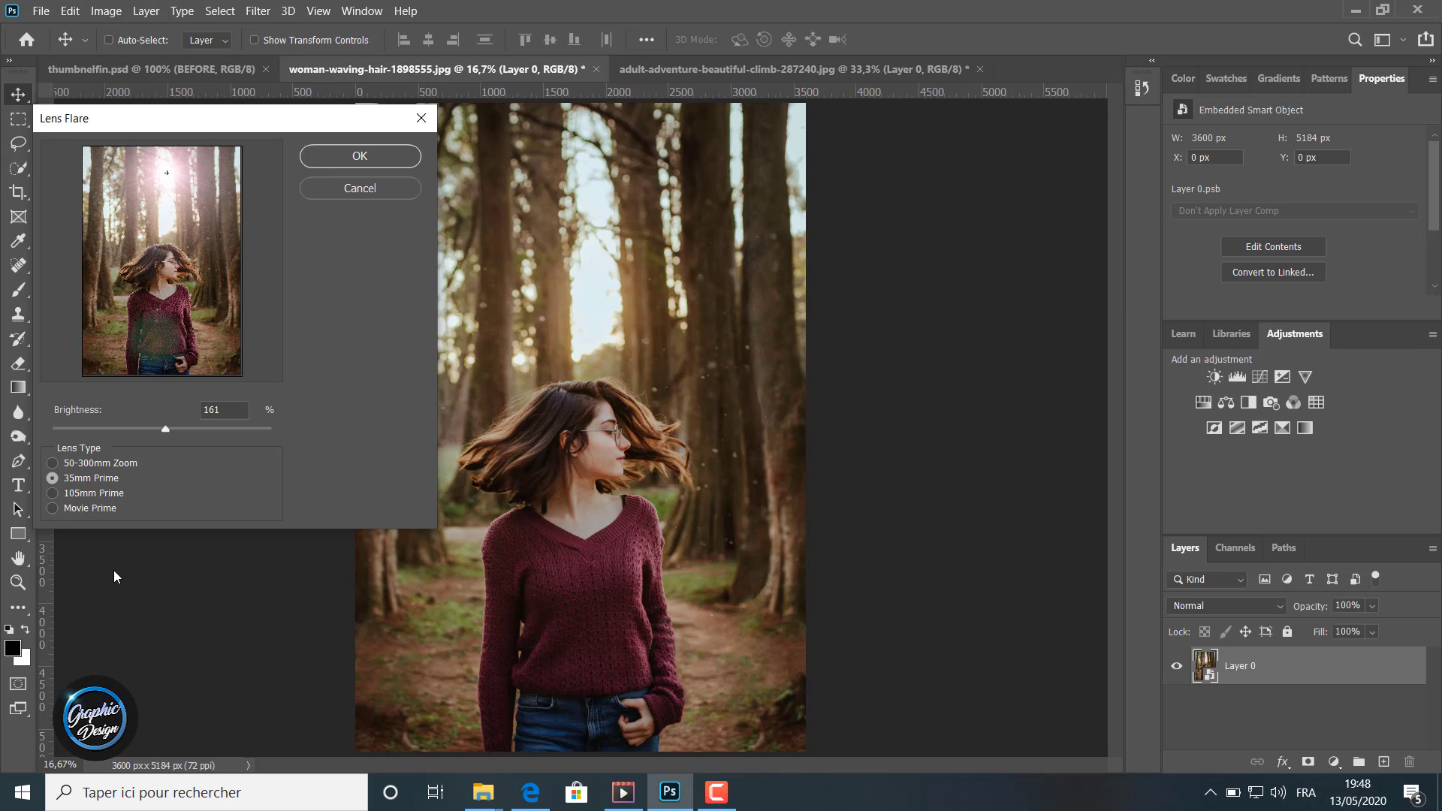
{"action": "left_click", "coordinate": [56, 462]}
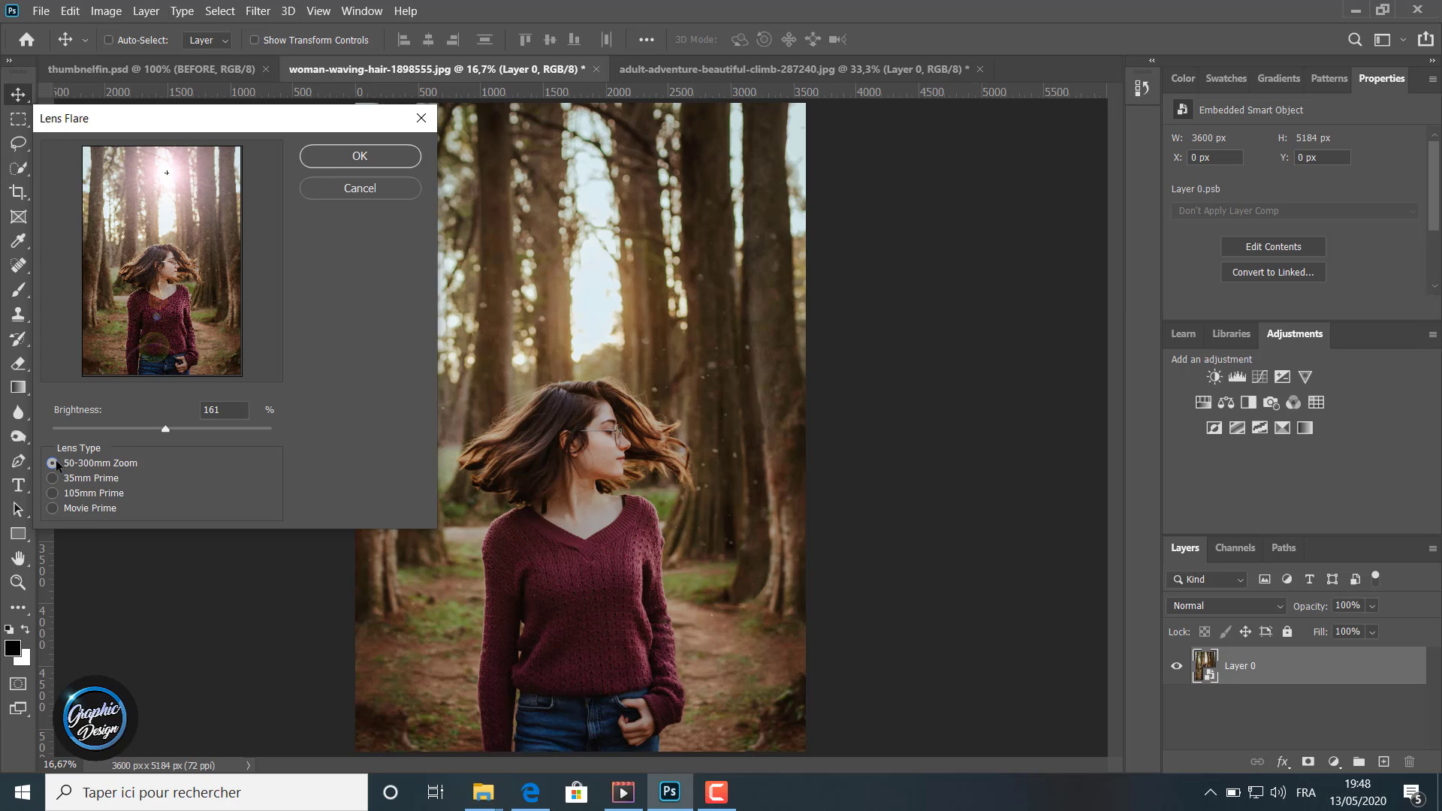
{"action": "left_click", "coordinate": [338, 156]}
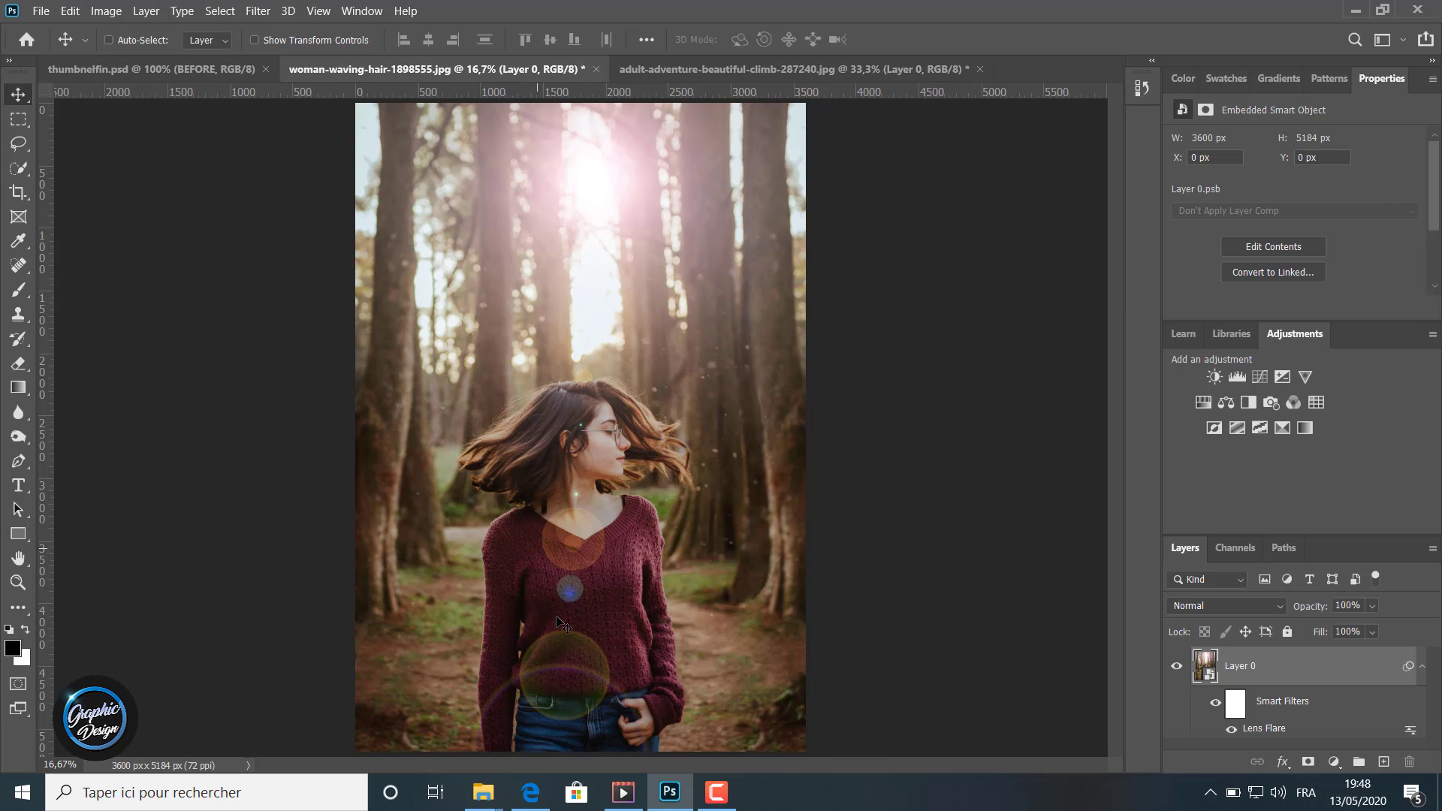
Step: Toggle the forest photo's smart filter visibility to compare the image with and without the lens flare
{"action": "left_click", "coordinate": [1215, 706]}
{"action": "left_click", "coordinate": [1216, 705]}
{"action": "left_click", "coordinate": [1216, 705]}
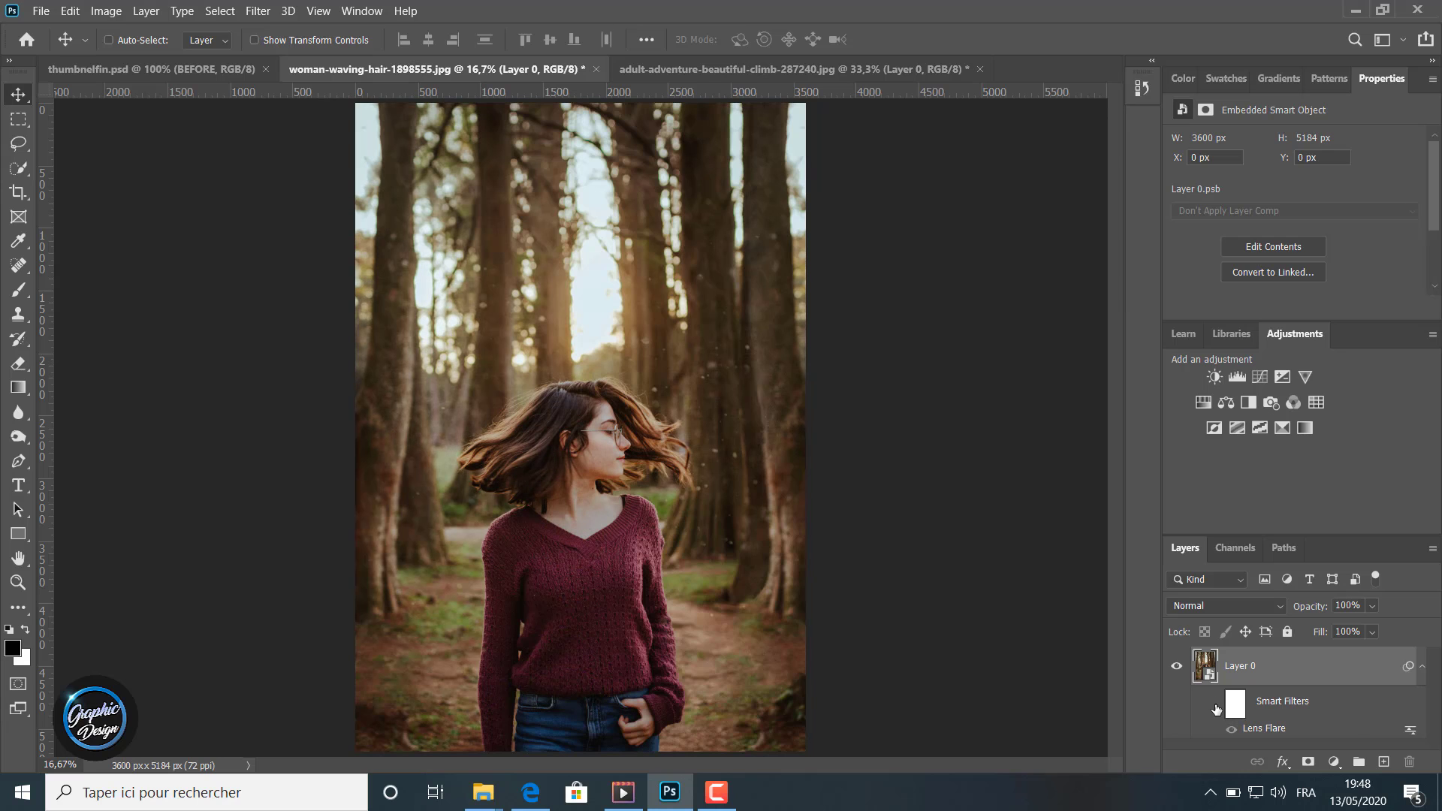
{"action": "left_click", "coordinate": [1216, 705]}
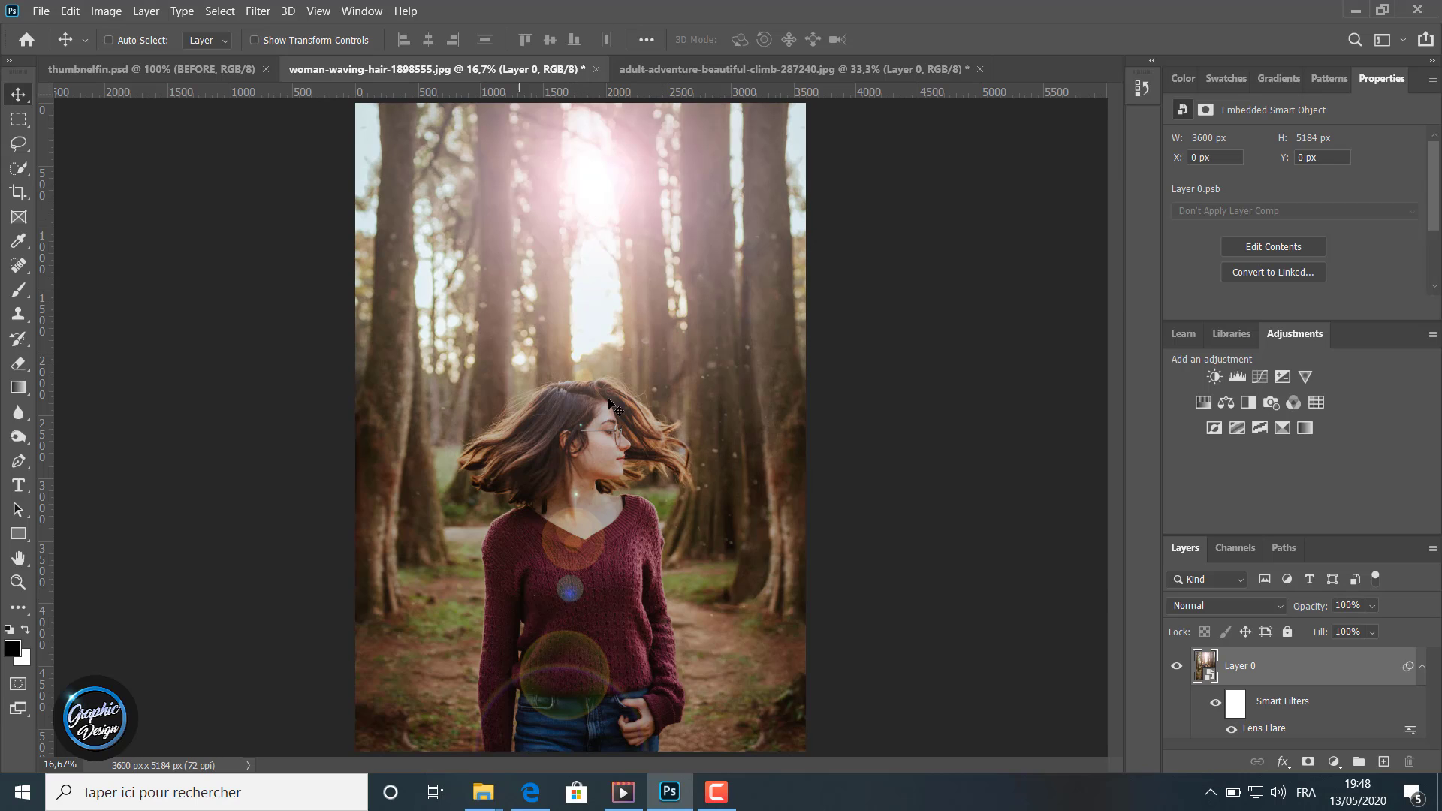
{"action": "left_click", "coordinate": [1214, 706]}
{"action": "left_click", "coordinate": [1215, 704]}
Step: Switch to the adult-adventure-beautiful-climb photo and convert its Layer 0 for smart filters
{"action": "left_click", "coordinate": [655, 69]}
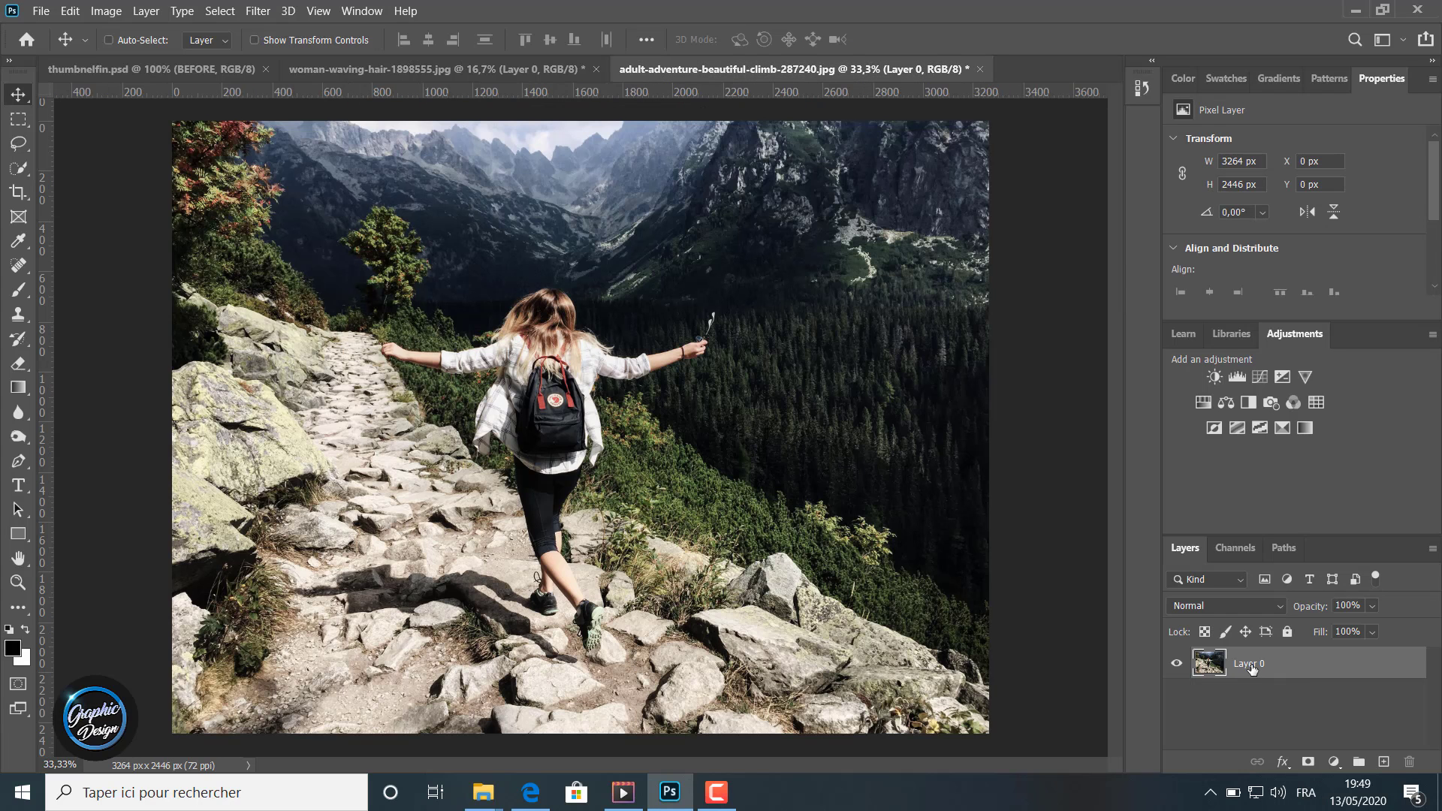
{"action": "left_click", "coordinate": [259, 11]}
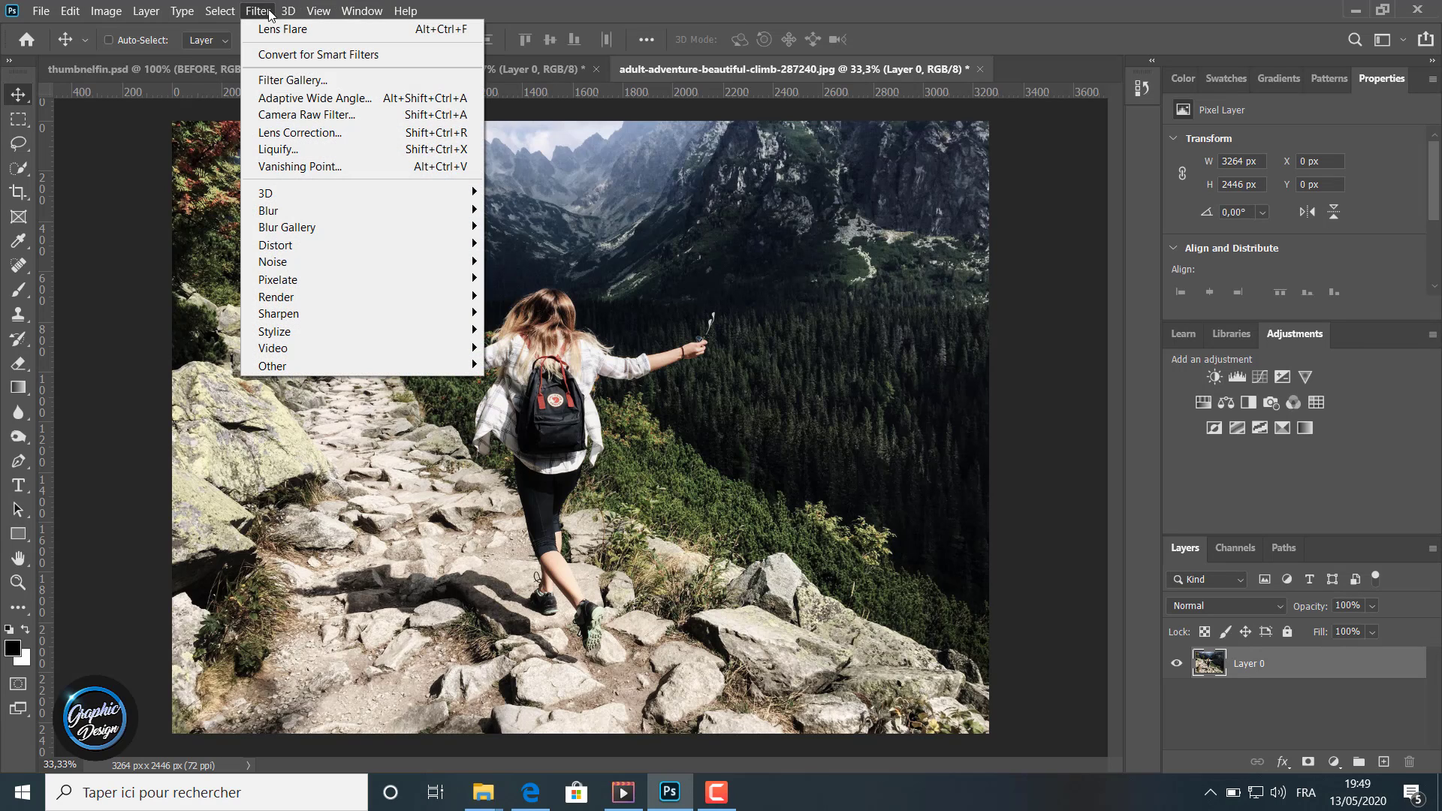
{"action": "left_click", "coordinate": [301, 55]}
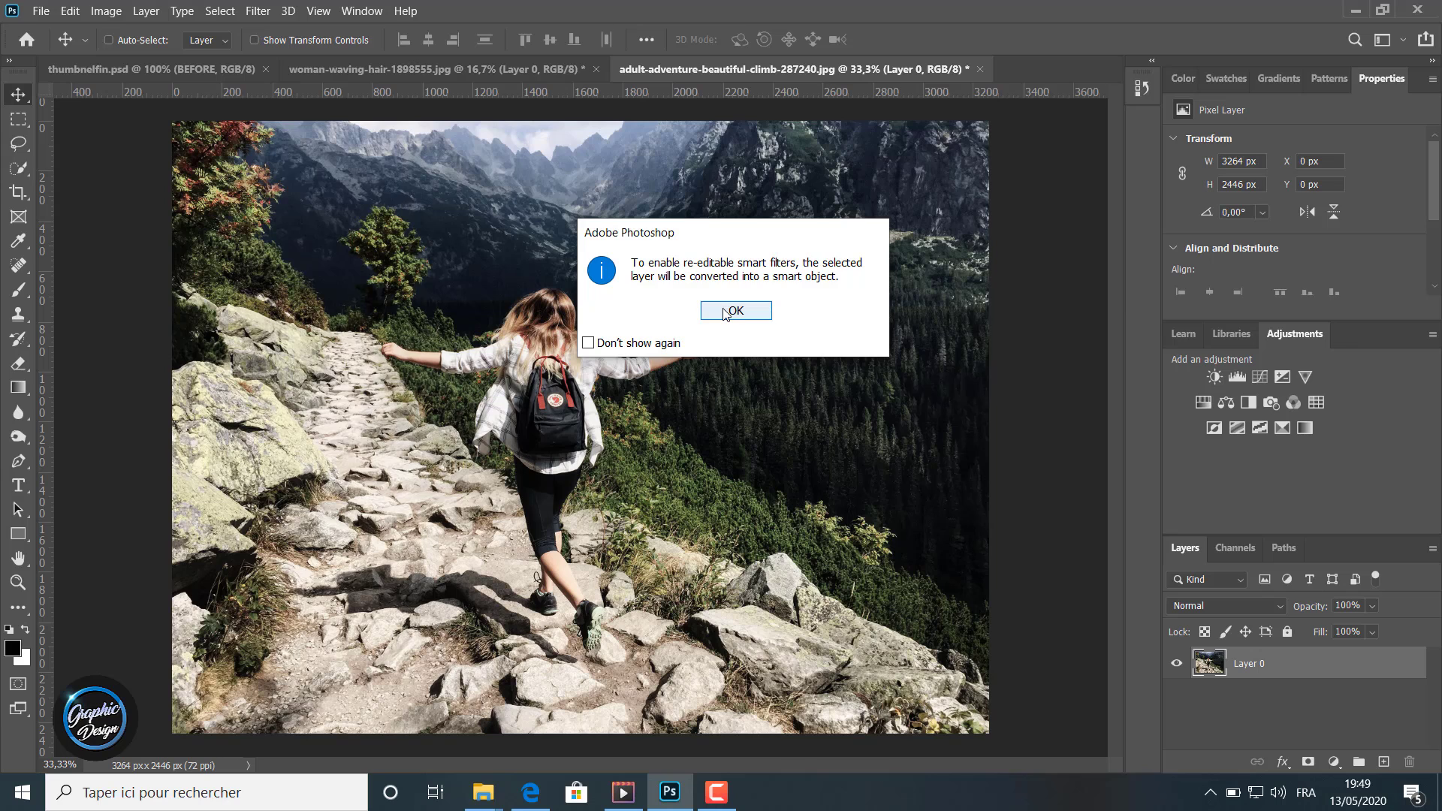
{"action": "left_click", "coordinate": [725, 314]}
Step: Apply a 50-300mm Zoom Lens Flare at 166% brightness to the hiking photo, centred over the dark mountainside in its upper right
{"action": "left_click", "coordinate": [269, 12]}
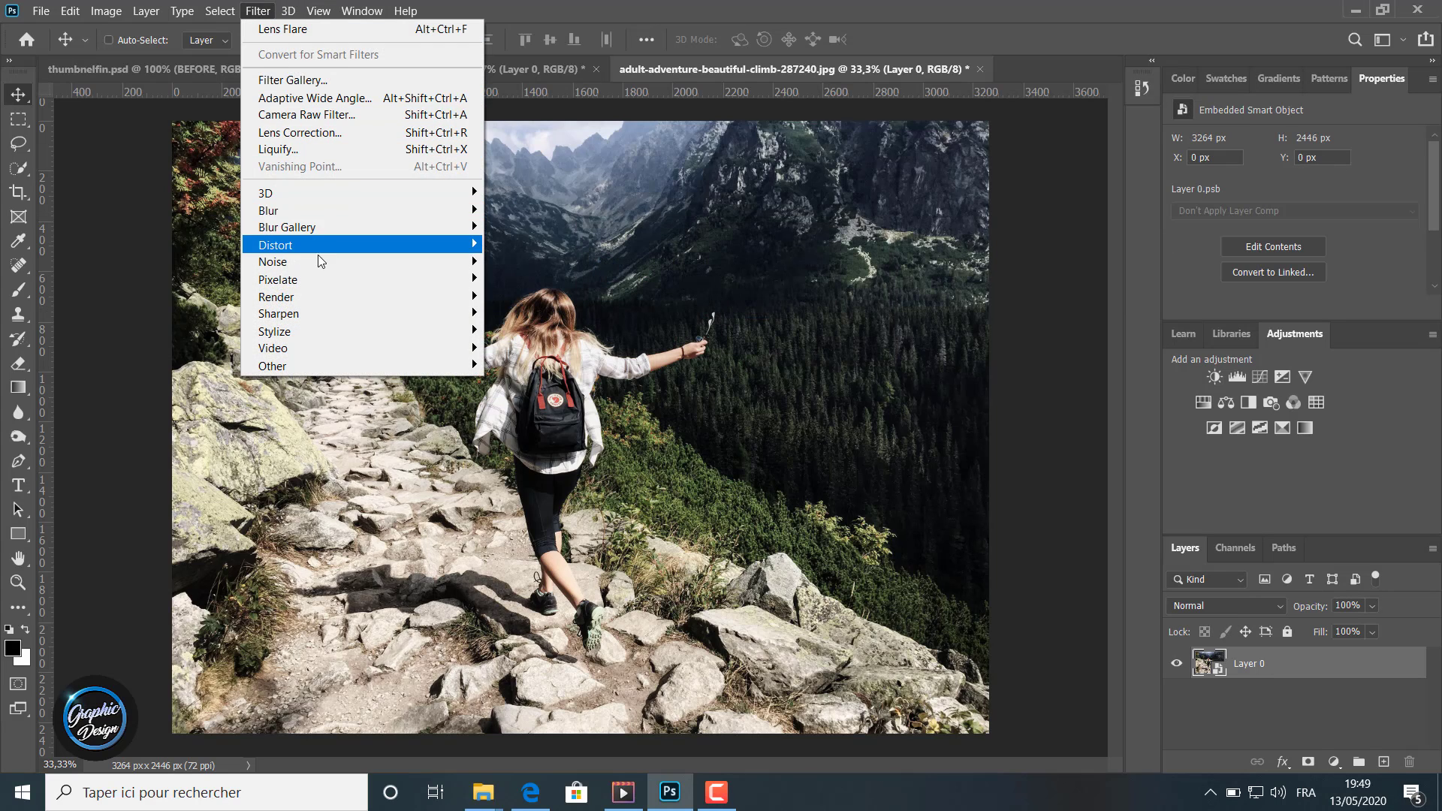
{"action": "mouse_move", "coordinate": [451, 297]}
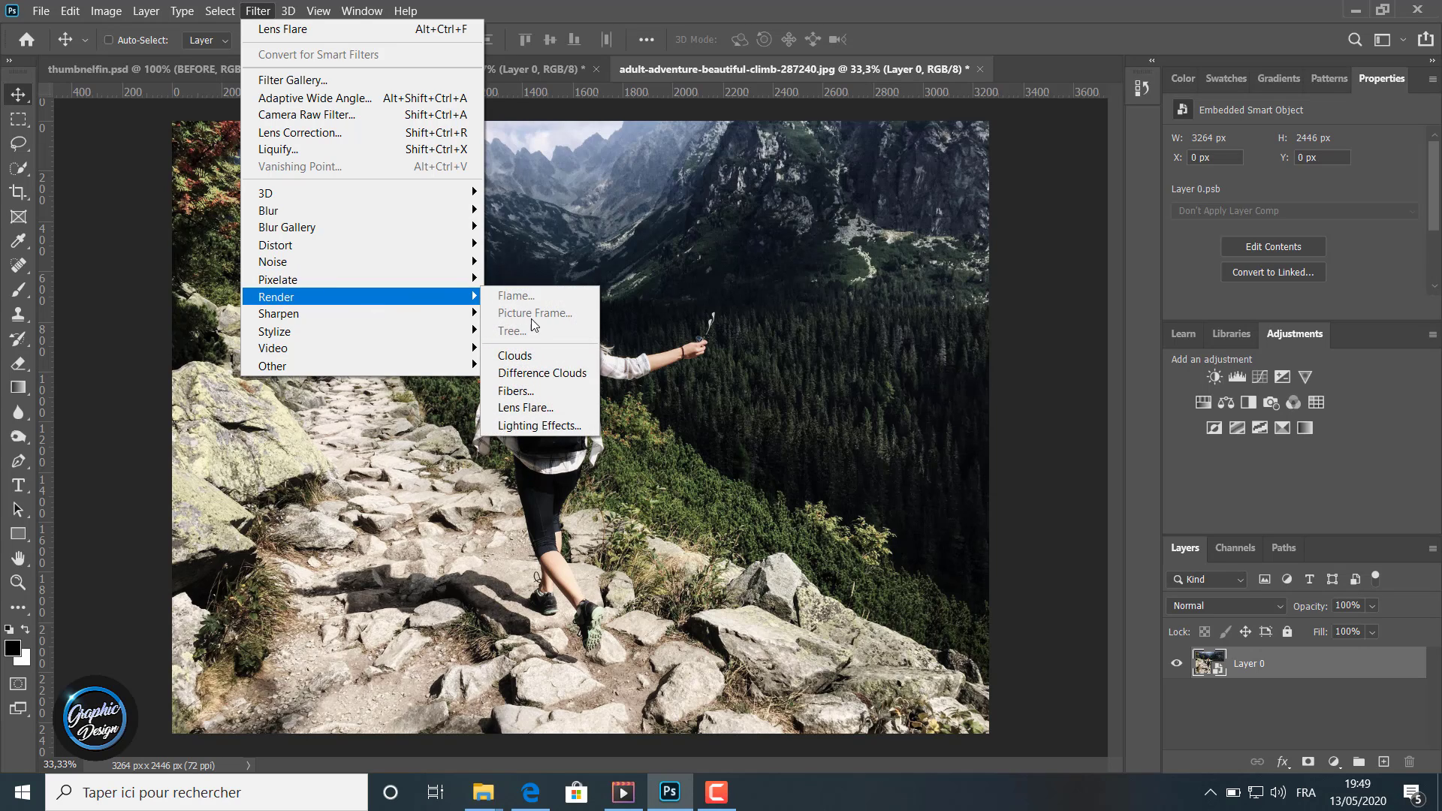
{"action": "left_click", "coordinate": [535, 408]}
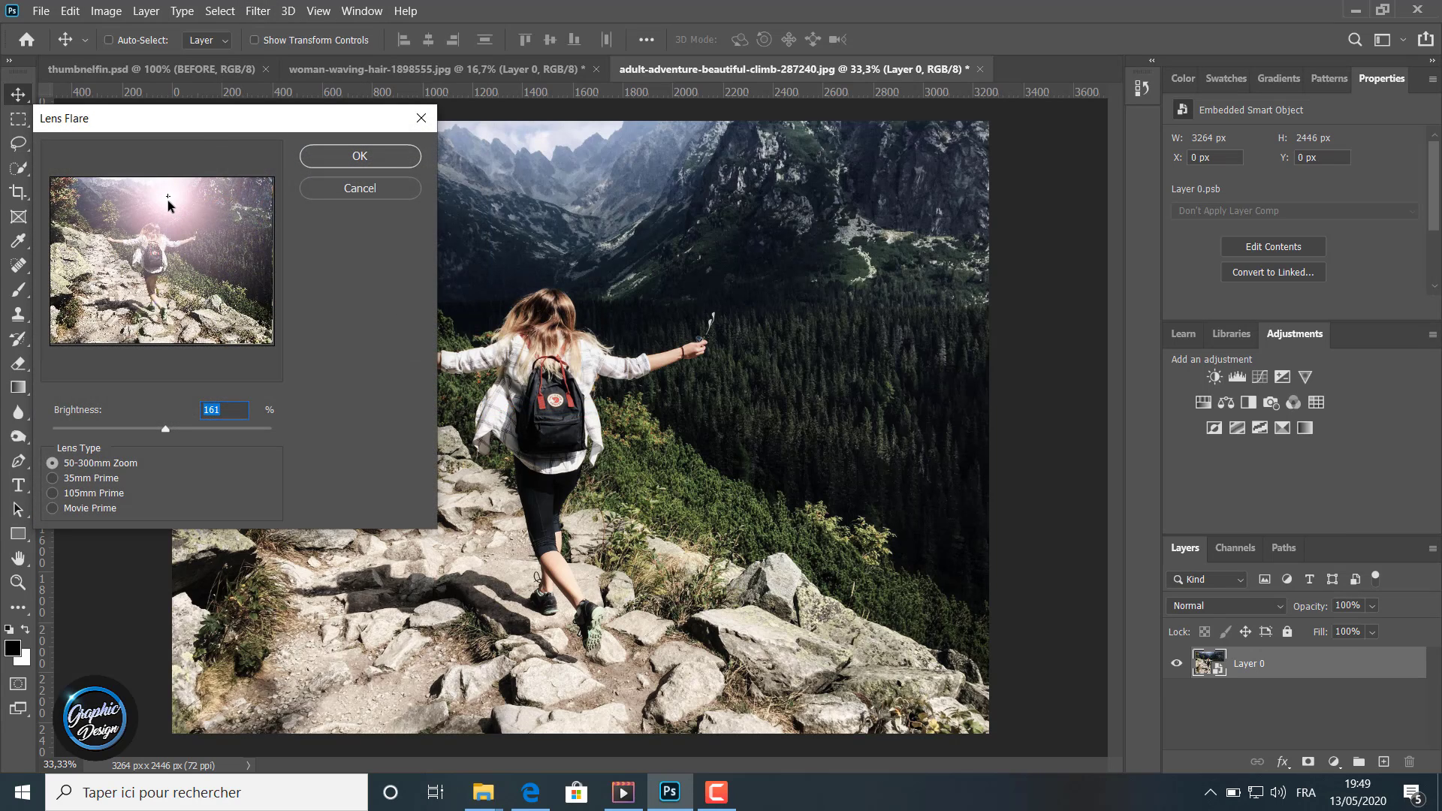
{"action": "left_click_drag", "start_coordinate": [168, 200], "coordinate": [101, 203]}
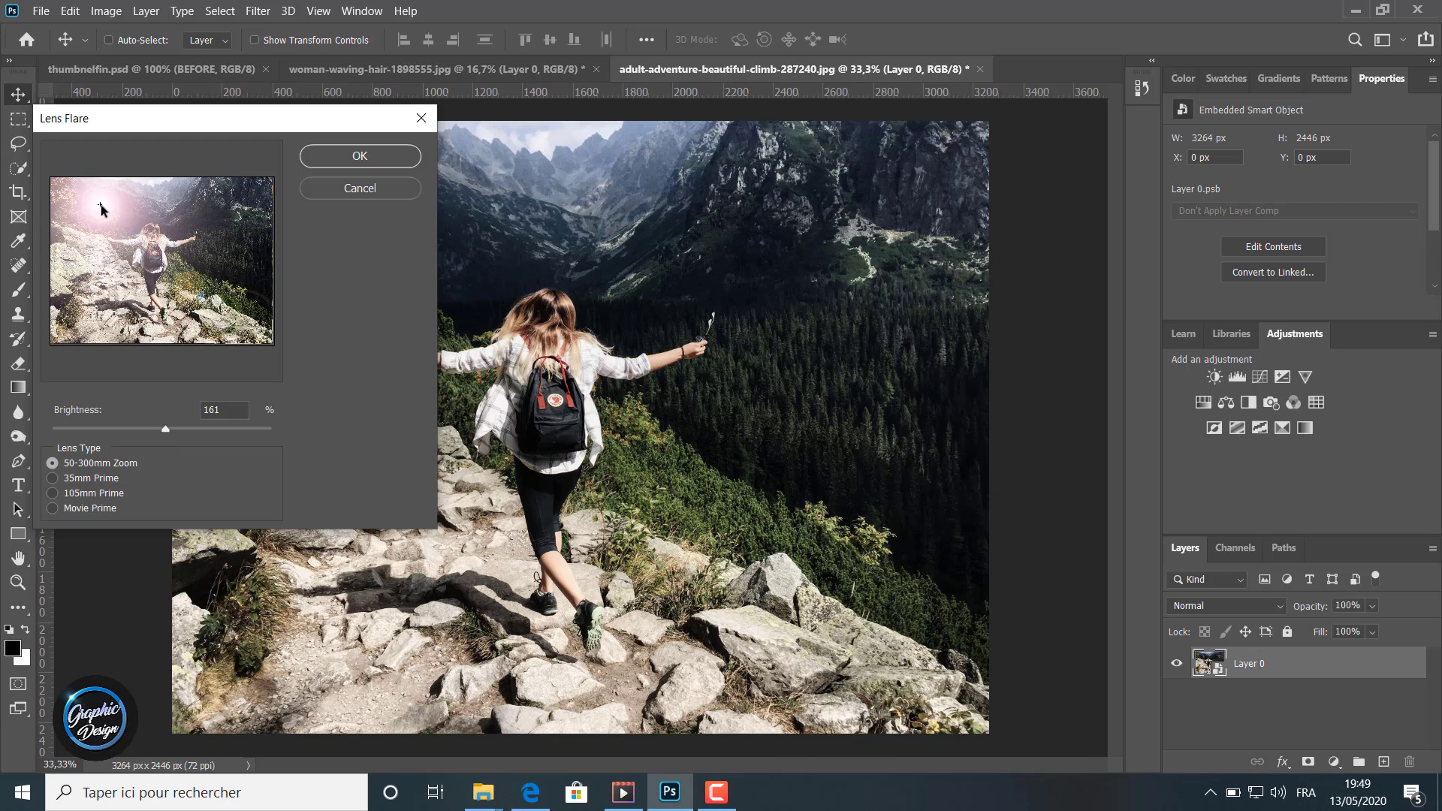
{"action": "mouse_move", "coordinate": [220, 192]}
{"action": "left_mouse_down"}
{"action": "mouse_move", "coordinate": [248, 193]}
{"action": "mouse_move", "coordinate": [242, 206]}
{"action": "left_mouse_up"}
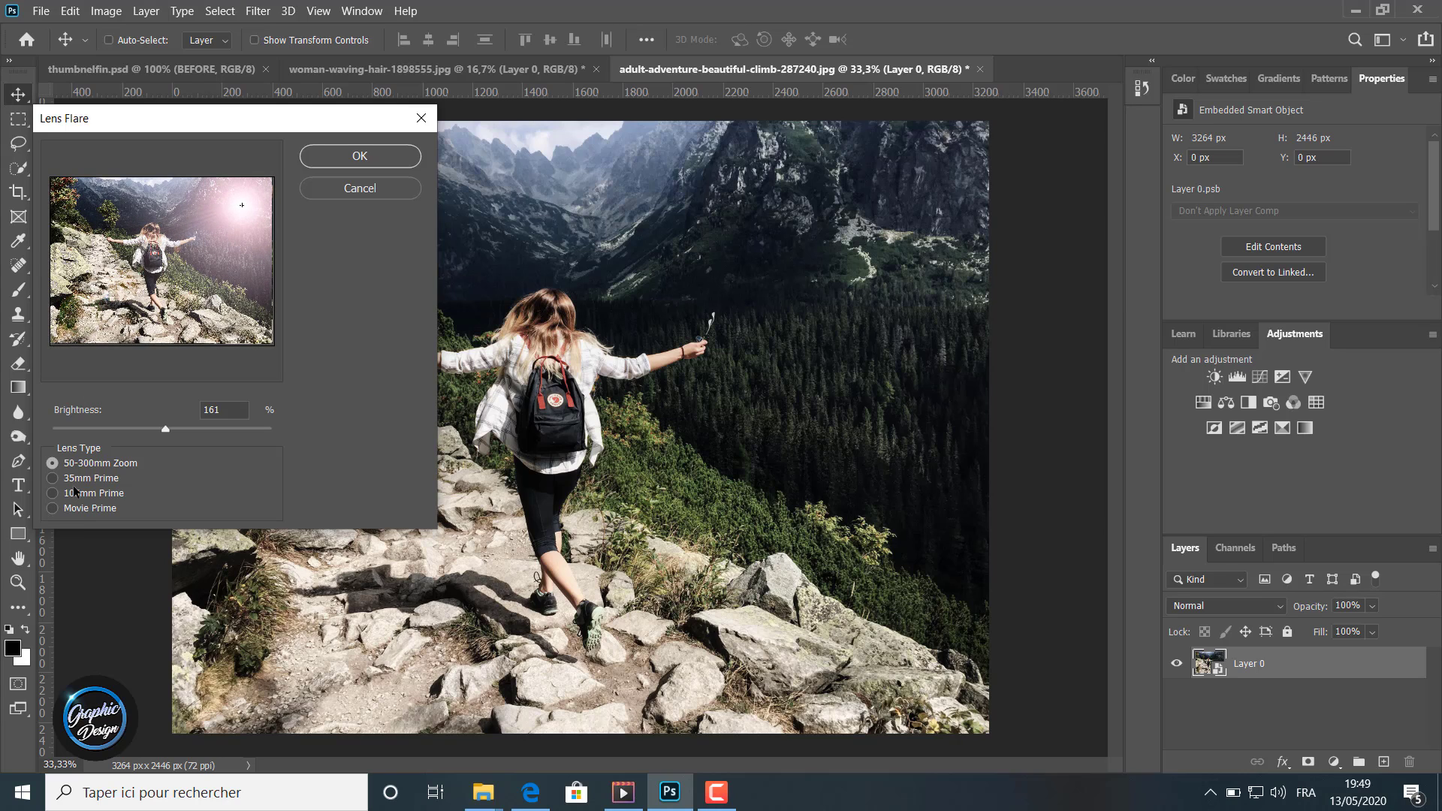
{"action": "mouse_move", "coordinate": [165, 432]}
{"action": "left_mouse_down"}
{"action": "mouse_move", "coordinate": [179, 426]}
{"action": "mouse_move", "coordinate": [150, 431]}
{"action": "mouse_move", "coordinate": [166, 426]}
{"action": "left_mouse_up"}
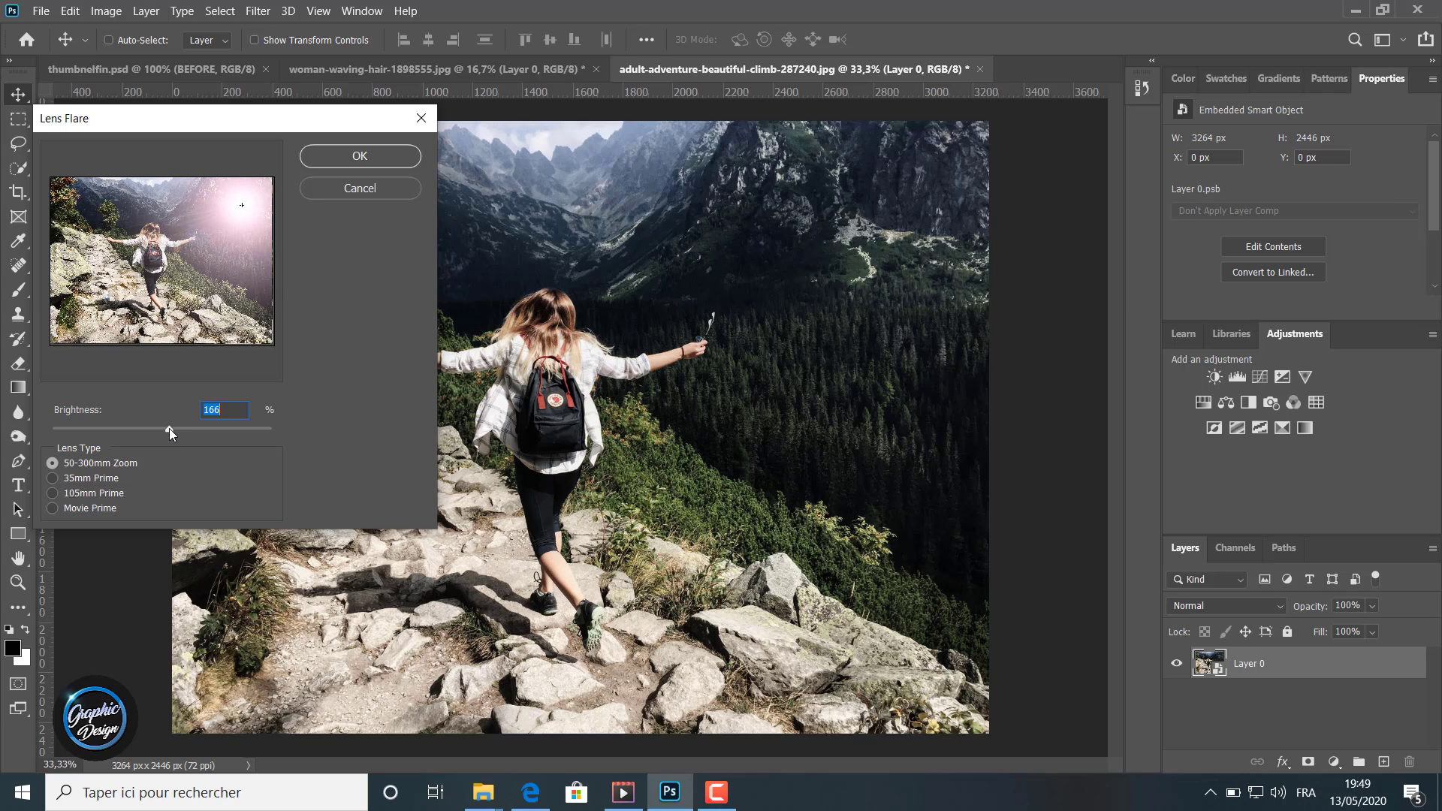
{"action": "left_click", "coordinate": [340, 157]}
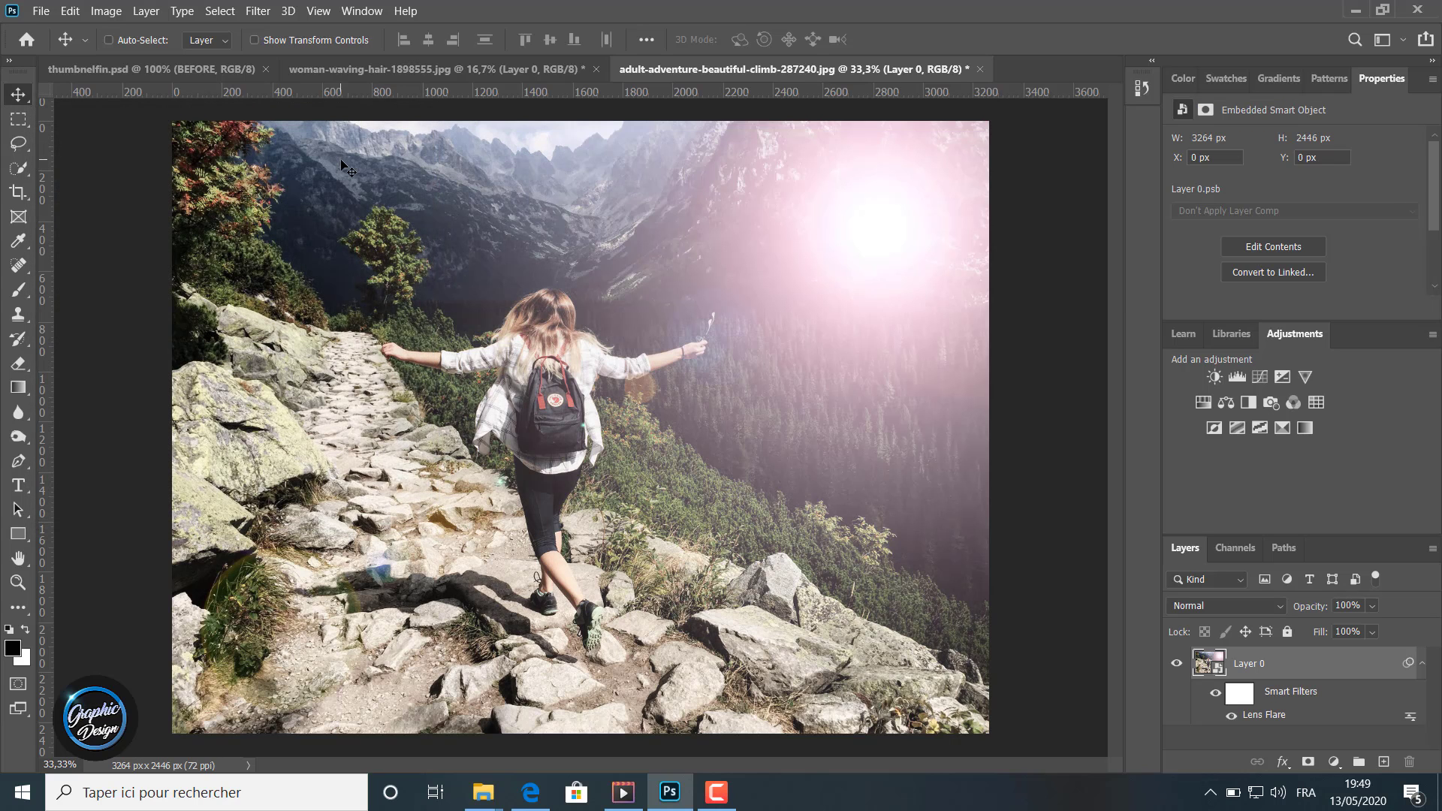
Step: Toggle the hiking photo's smart filter visibility repeatedly to compare the image before and after the lens flare
{"action": "left_click", "coordinate": [1214, 692]}
{"action": "left_click", "coordinate": [1213, 694]}
{"action": "left_click", "coordinate": [1214, 693]}
{"action": "left_click", "coordinate": [1213, 694]}
{"action": "left_click", "coordinate": [1215, 692]}
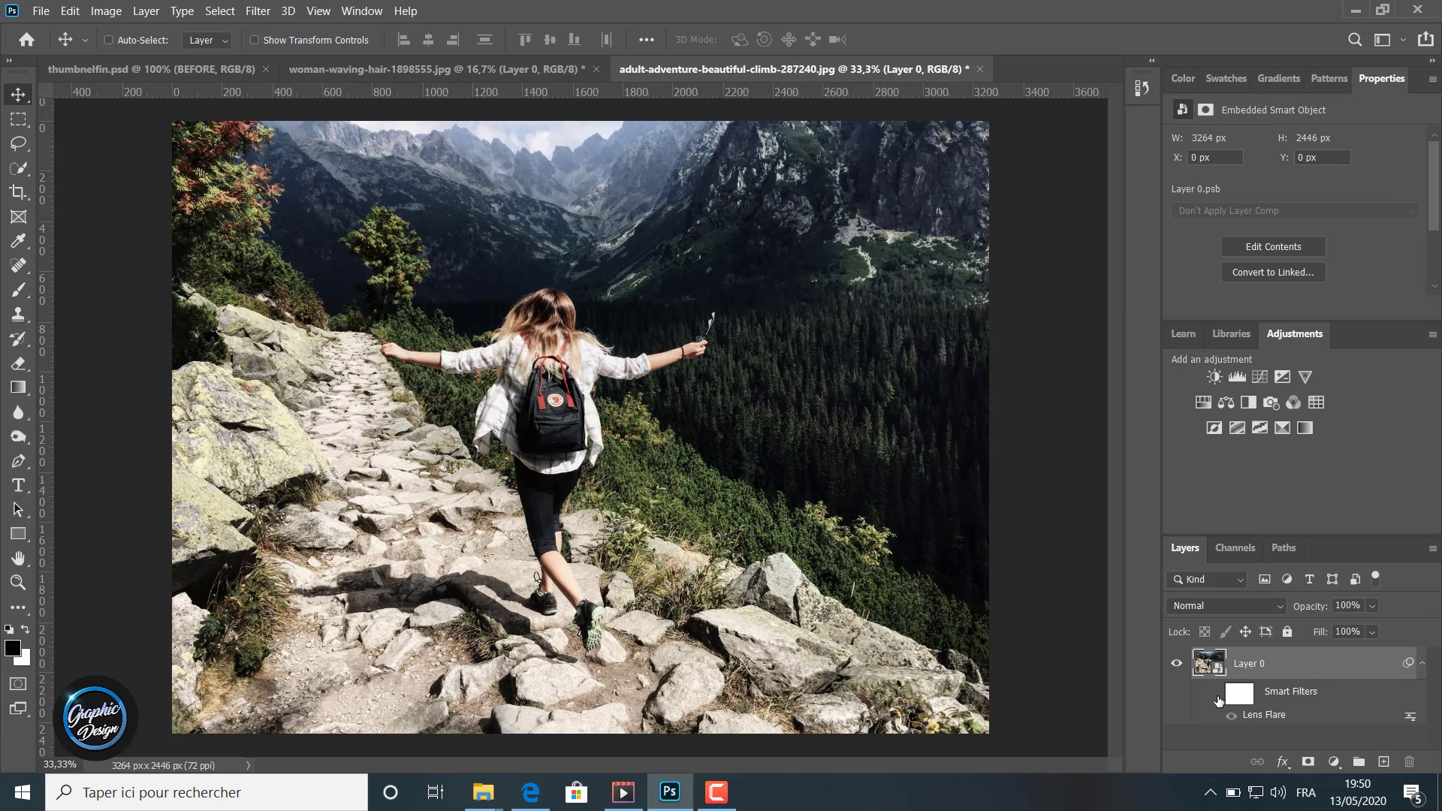
{"action": "left_click", "coordinate": [1217, 694]}
{"action": "left_click", "coordinate": [1216, 693]}
{"action": "left_click", "coordinate": [1218, 696]}
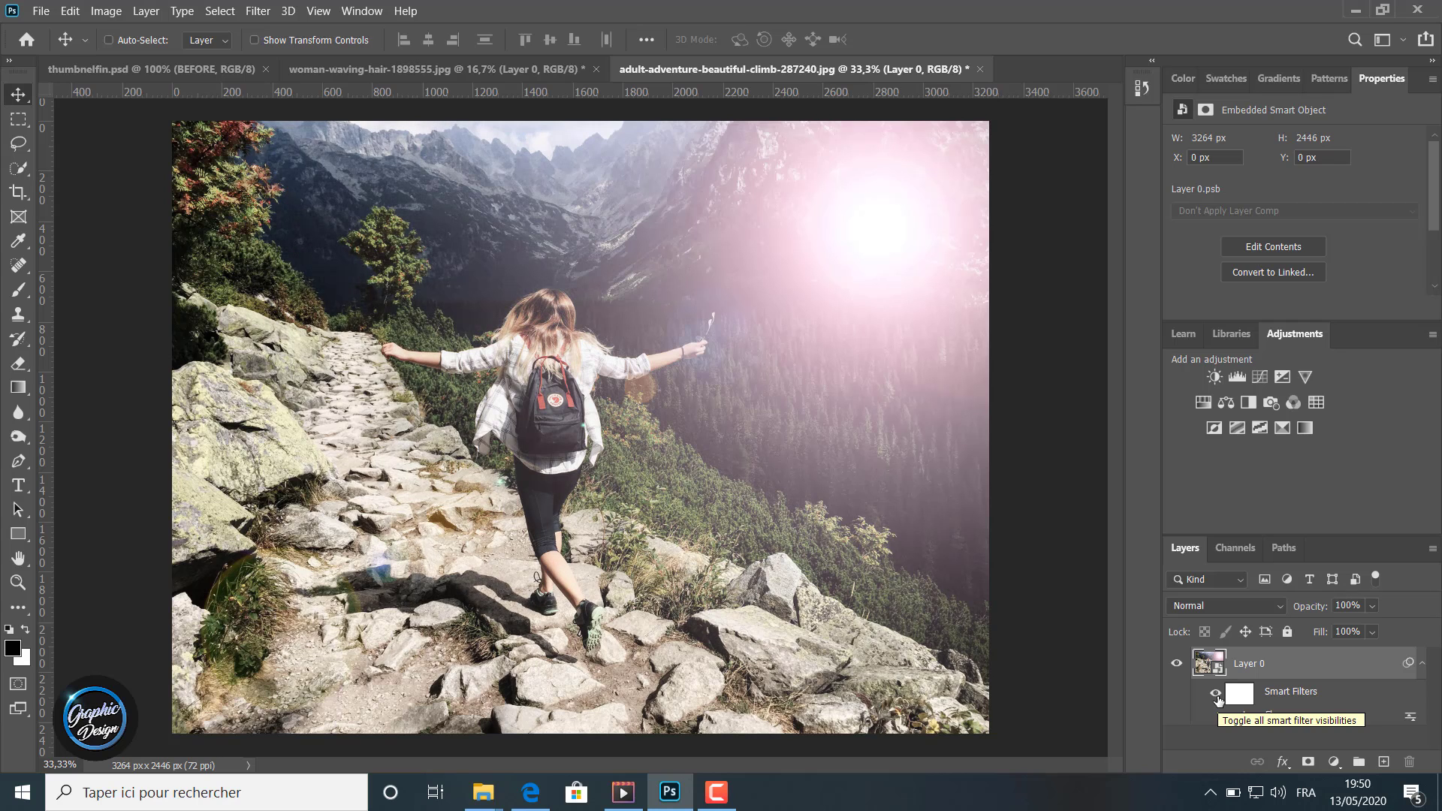
{"action": "left_click", "coordinate": [1216, 695]}
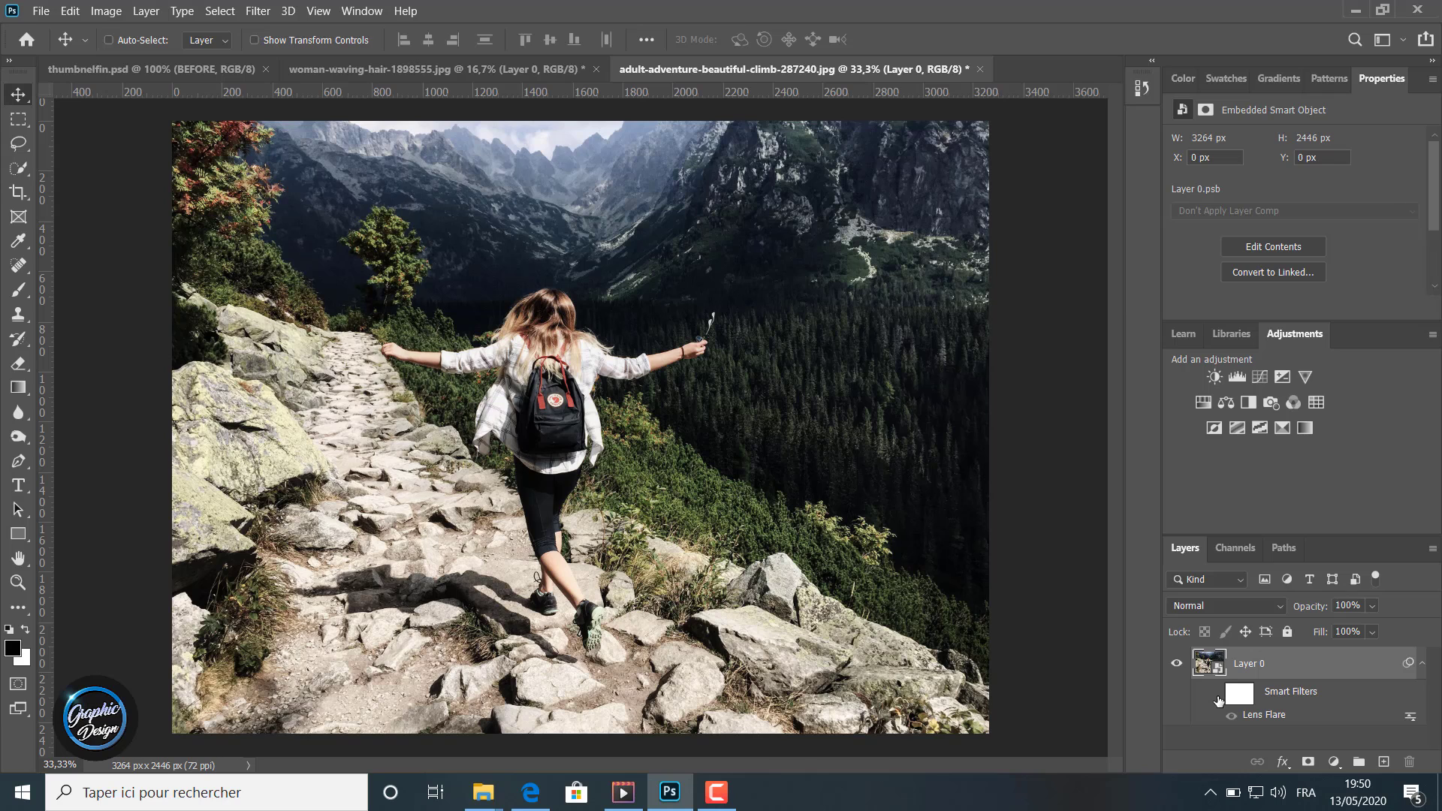
Step: Turn the hiking photo's smart filters back on so the lens flare shows
{"action": "left_click", "coordinate": [1217, 695]}
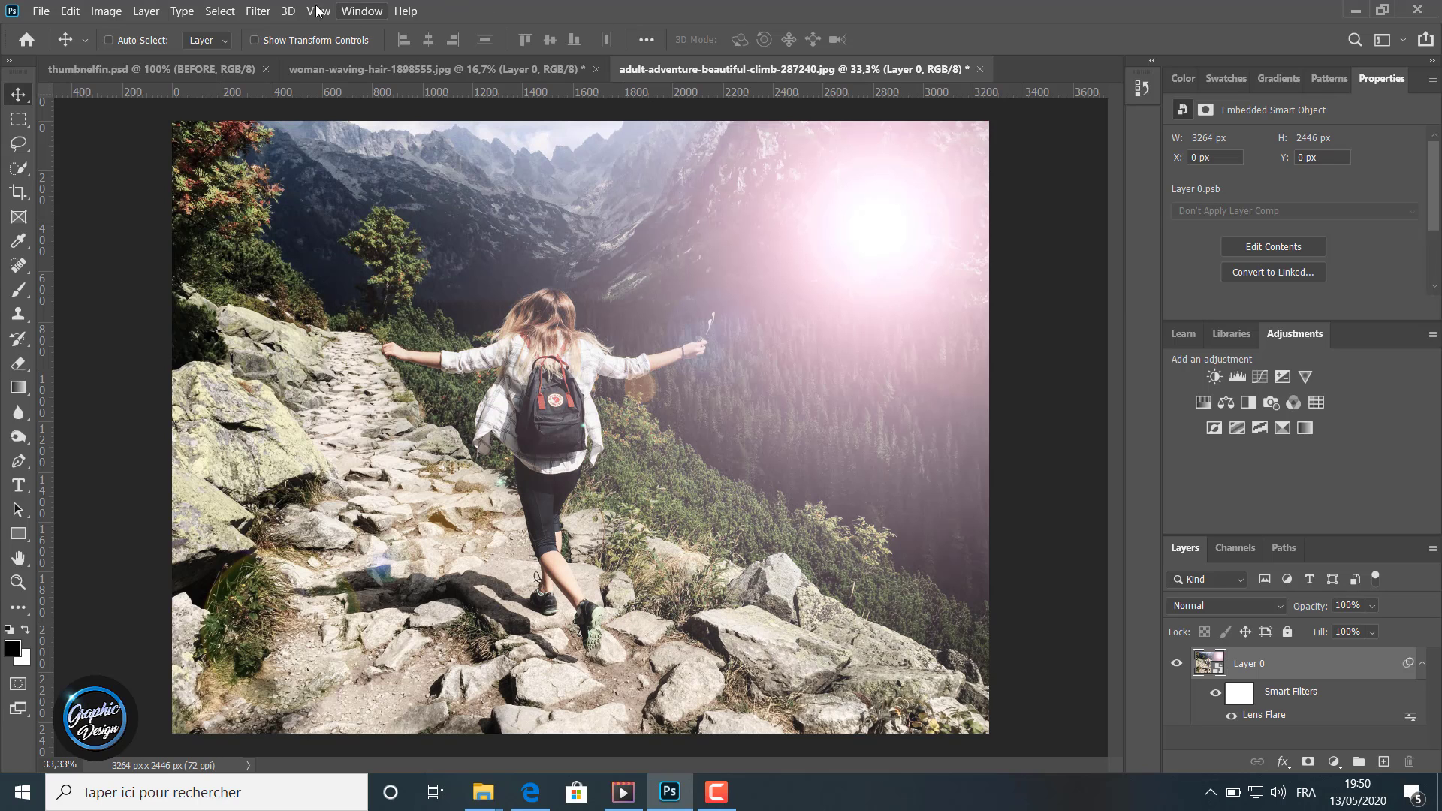
Step: Preview the 35mm Prime, 105mm Prime and Movie Prime lens types in the Lens Flare filter and close it without applying
{"action": "left_click", "coordinate": [258, 12]}
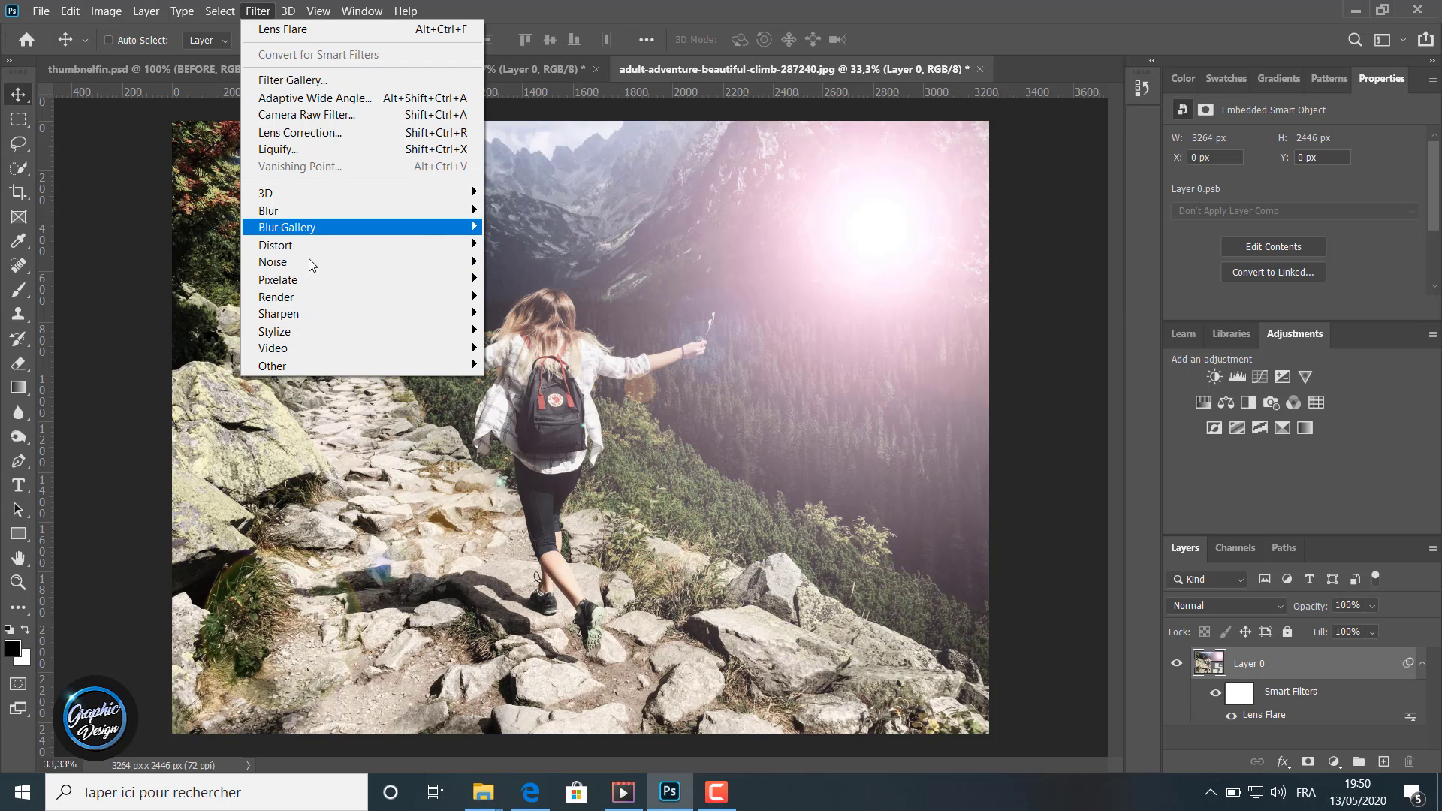
{"action": "mouse_move", "coordinate": [318, 289]}
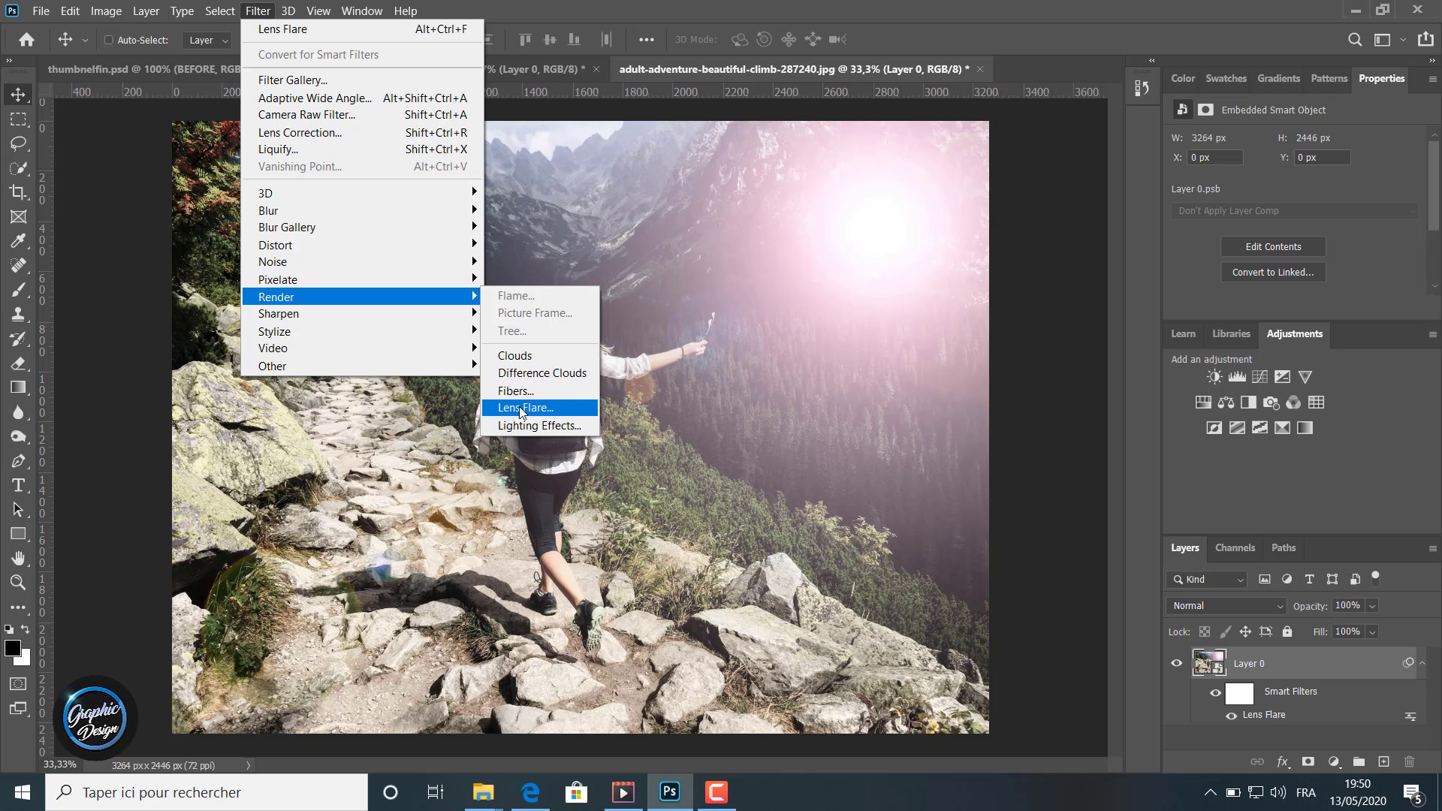
{"action": "left_click", "coordinate": [507, 409]}
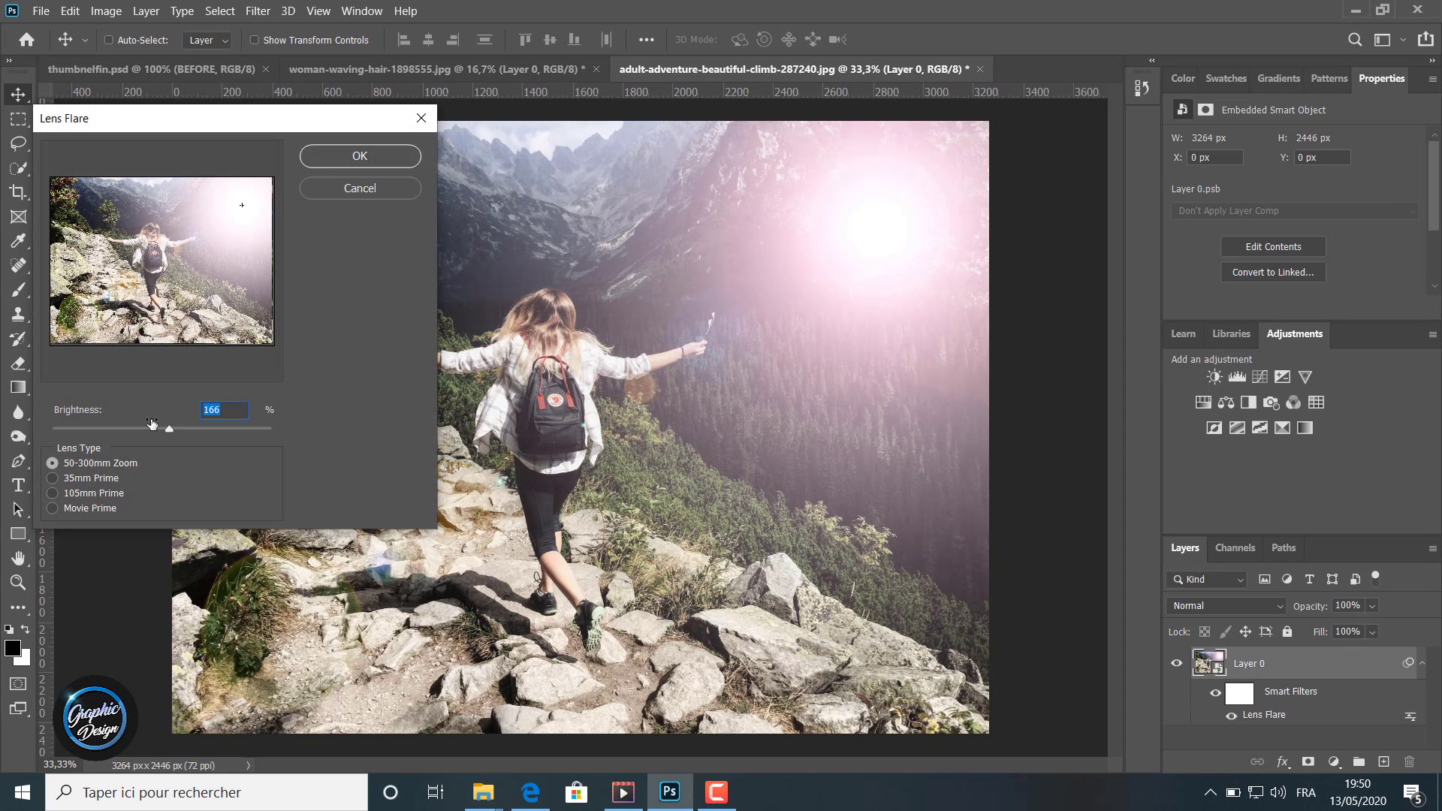
{"action": "left_click", "coordinate": [51, 481]}
{"action": "left_click", "coordinate": [53, 495]}
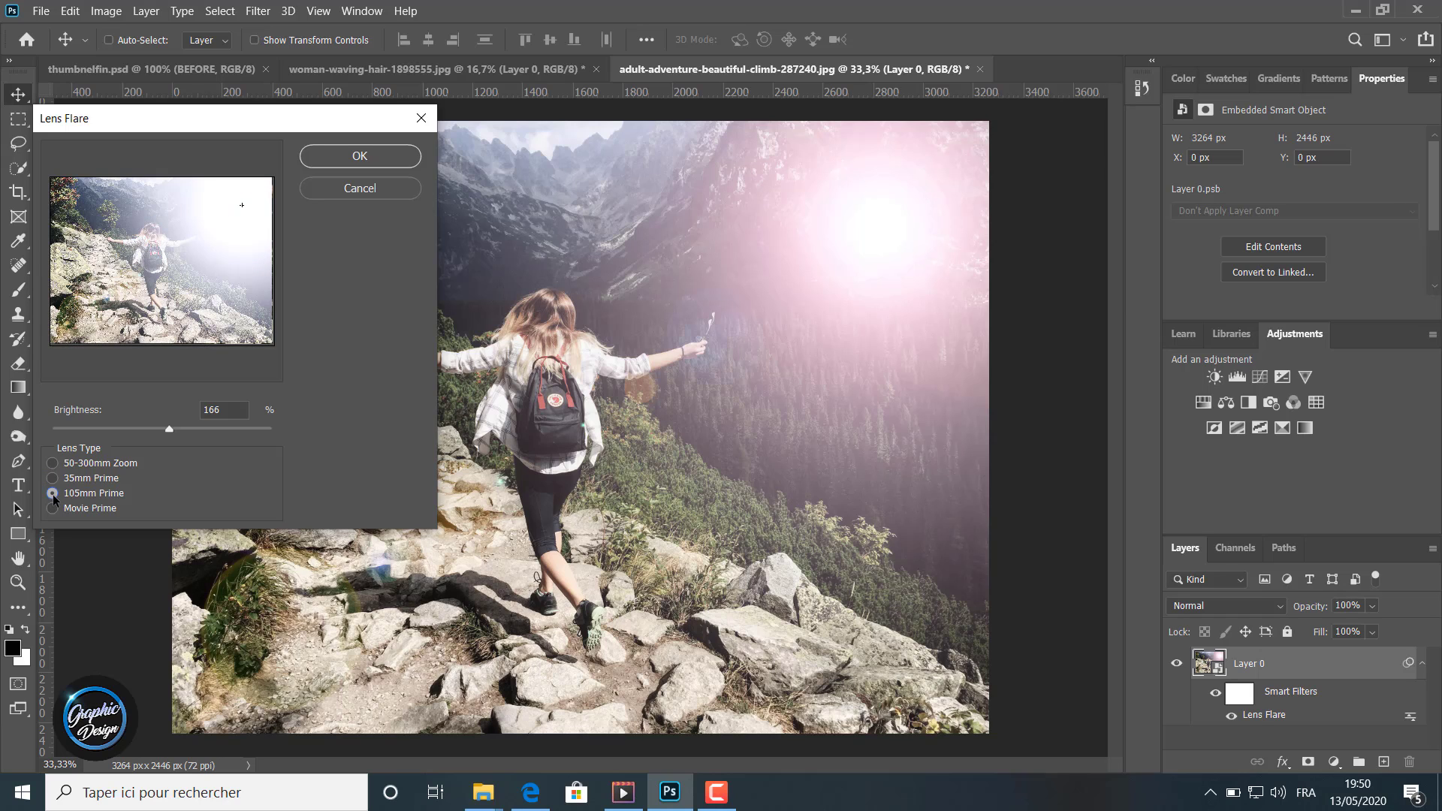
{"action": "left_click", "coordinate": [53, 509]}
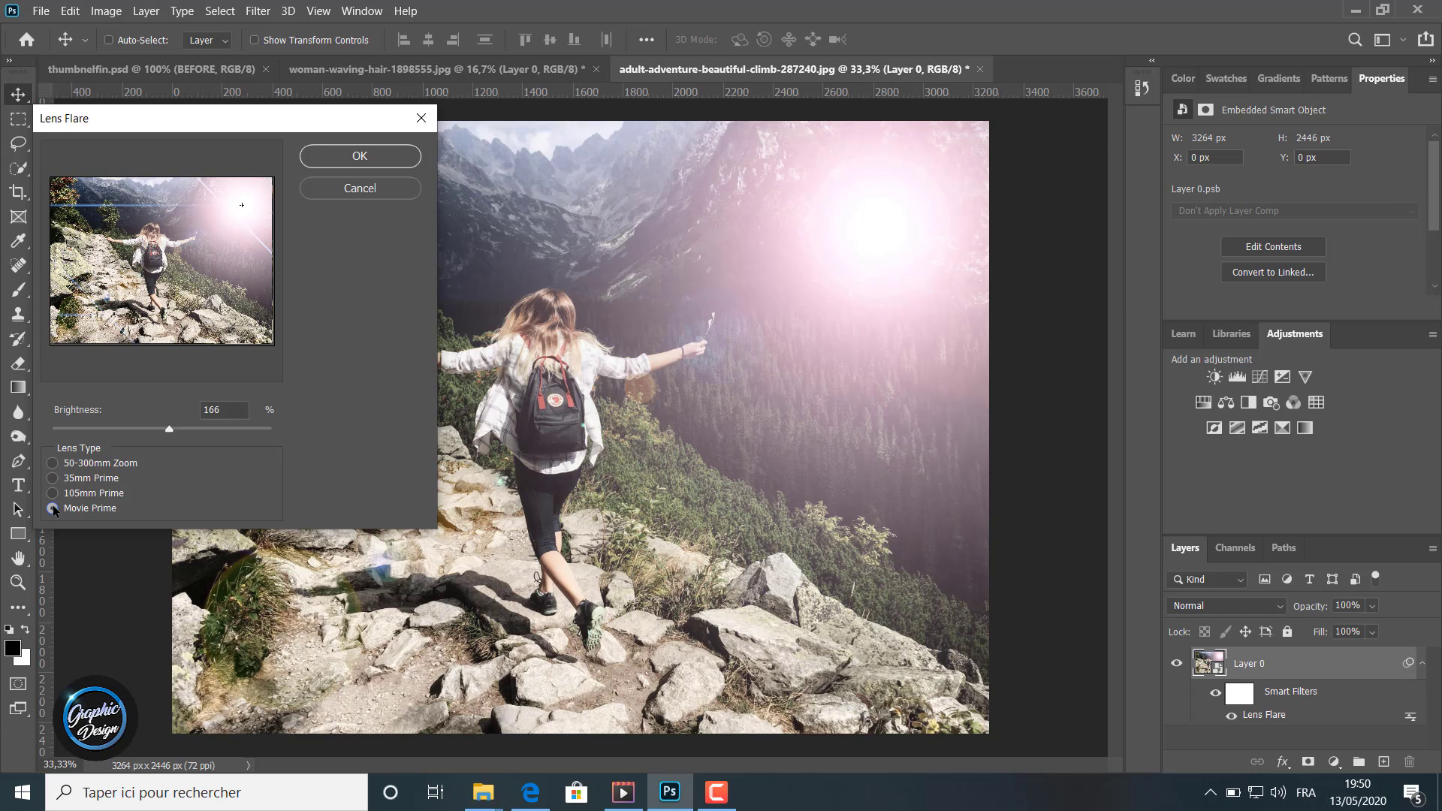
{"action": "left_click", "coordinate": [423, 119]}
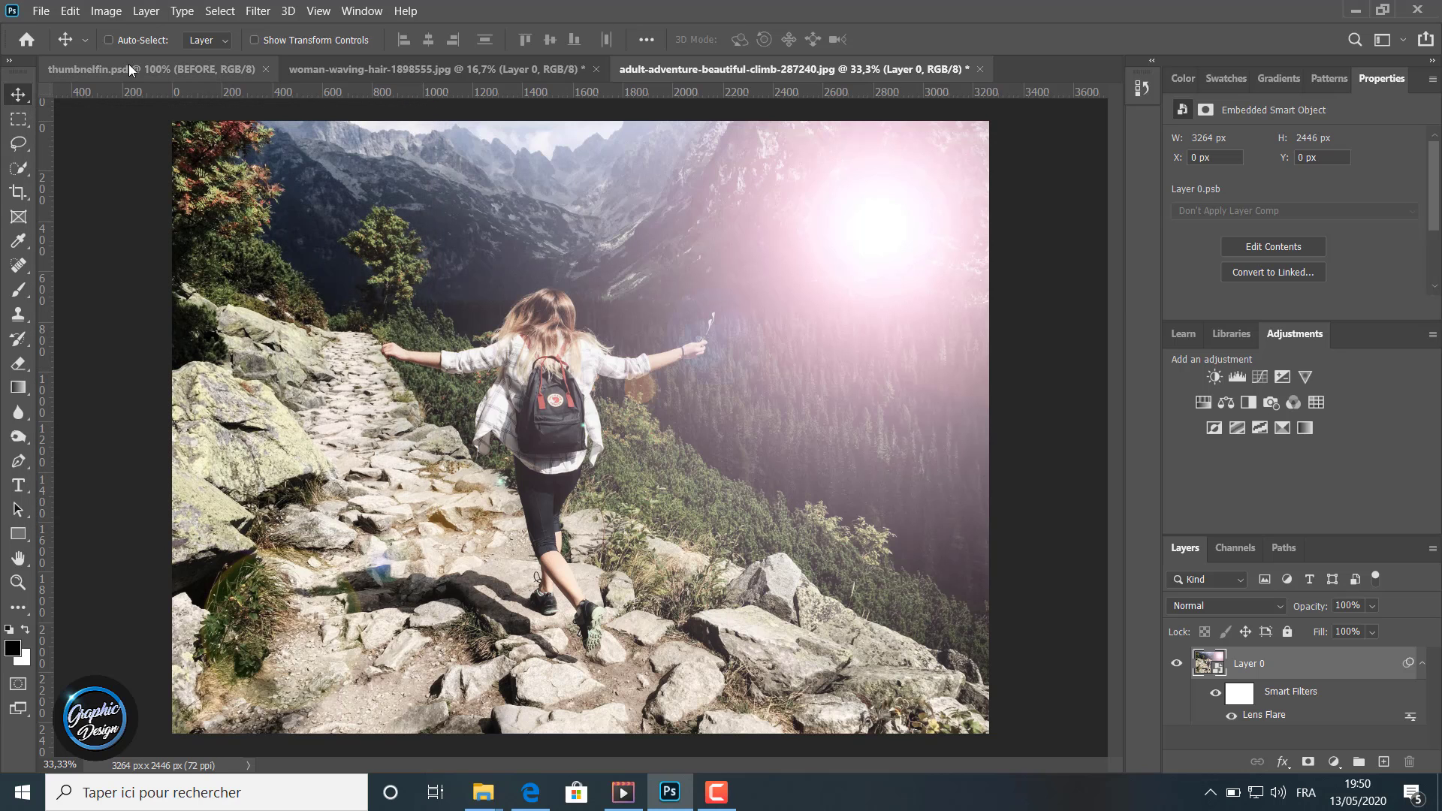
Step: Switch to the thumbnelfin.psd document to view the forest portrait's before and after comparison
{"action": "left_click", "coordinate": [131, 70]}
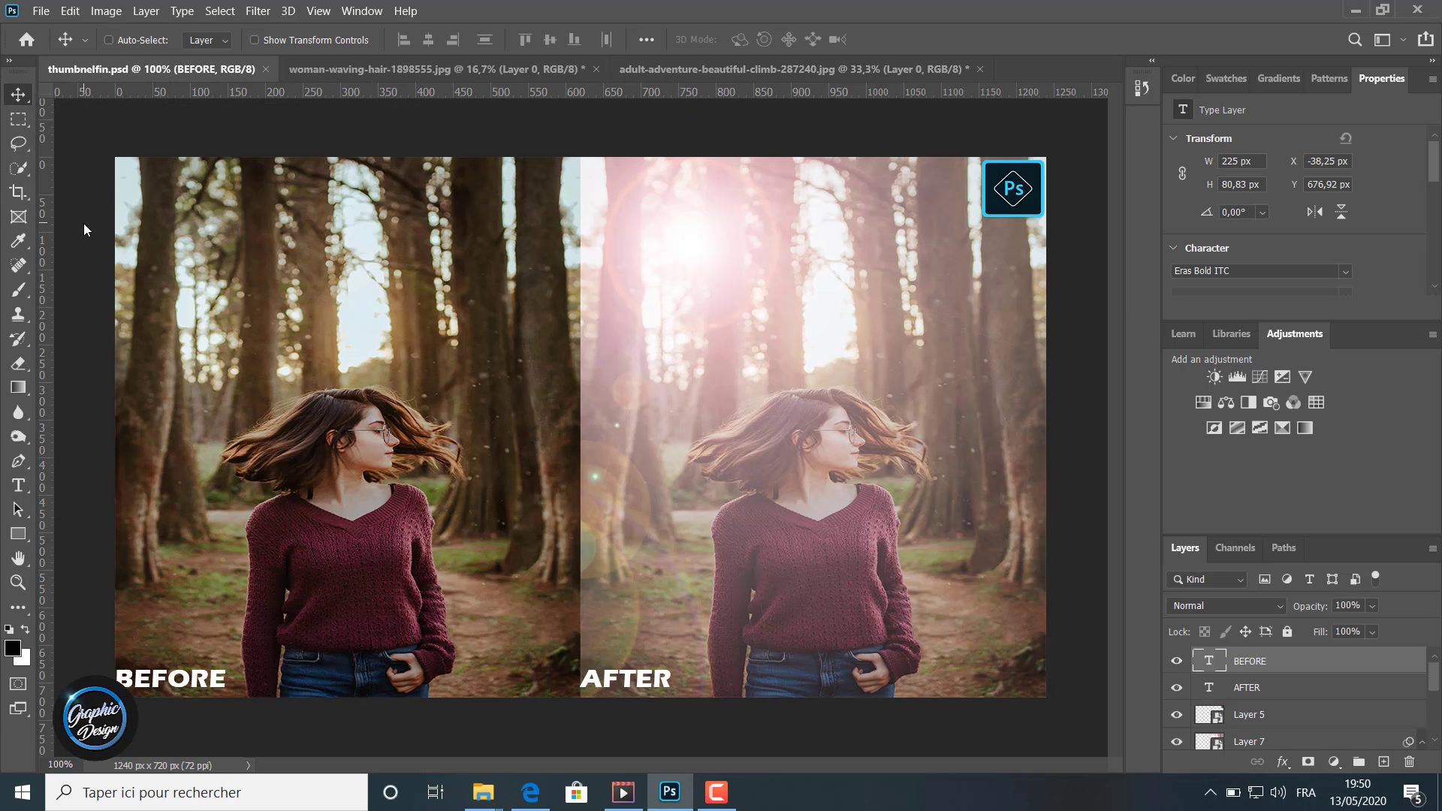